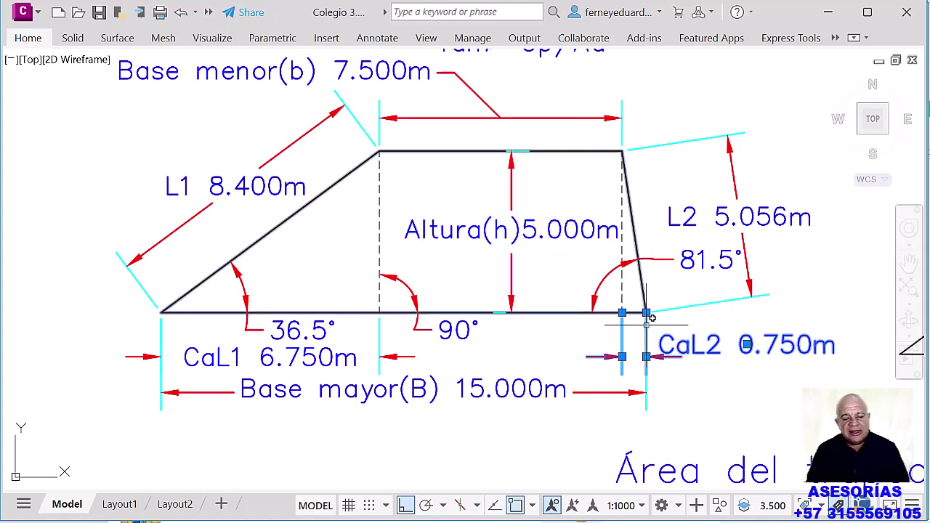
Clear the selected CaL2 dimension and inspect the trapezoid's slanted sides and their L1 and L2 dimensions
drag(624, 280, 550, 277)
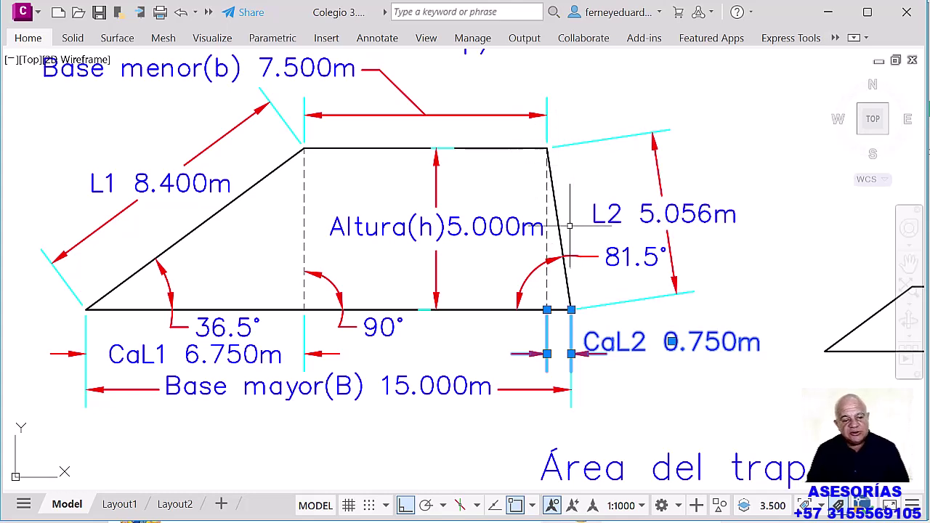
drag(614, 196, 556, 243)
key(Escape)
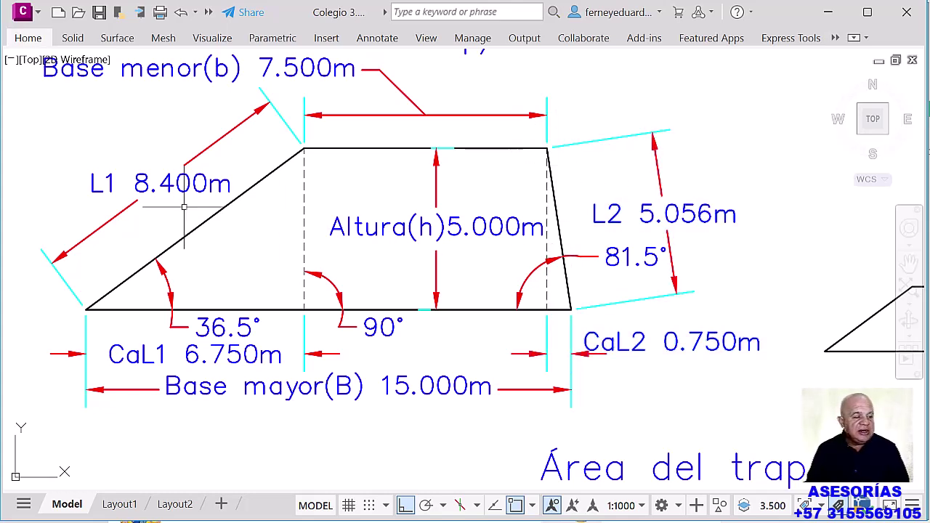
drag(161, 146, 97, 197)
key(Escape)
Examine the right angle at the foot of the trapezoid's height line, followed by the whole figure and its area and perimeter formulas
scroll(291, 273, down, 2)
scroll(327, 283, up, 5)
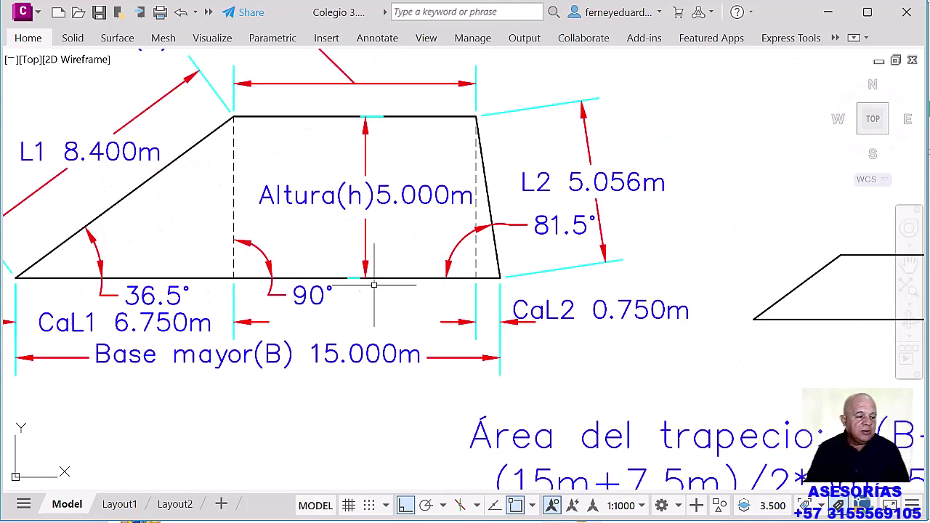
scroll(419, 260, up, 2)
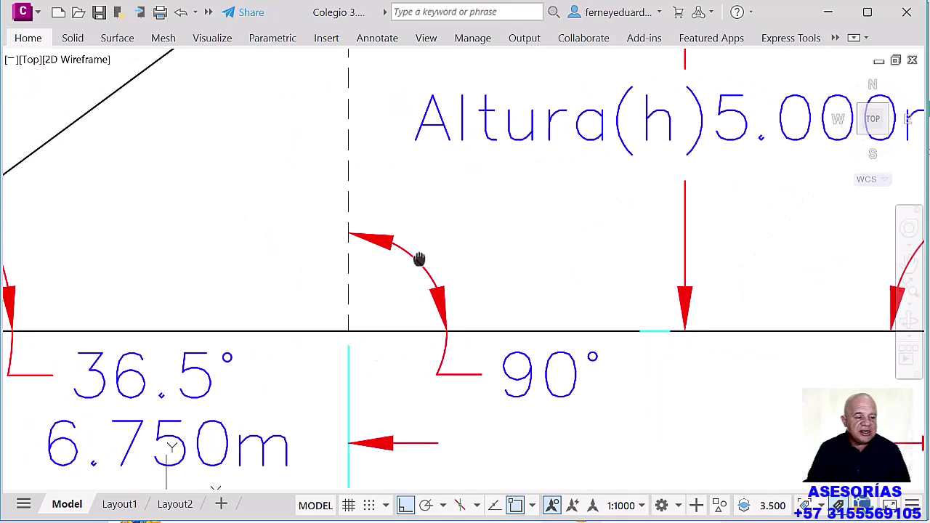
scroll(419, 258, down, 2)
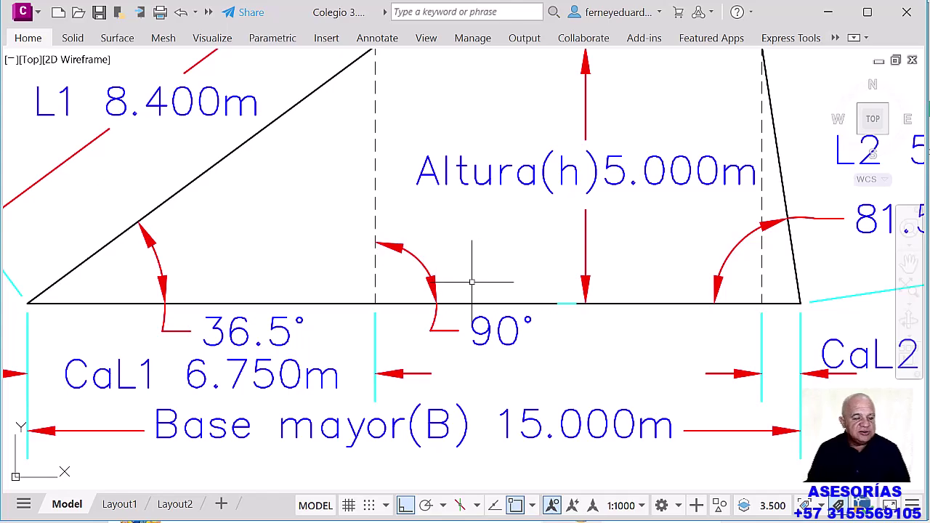
scroll(472, 281, down, 4)
drag(525, 346, 306, 272)
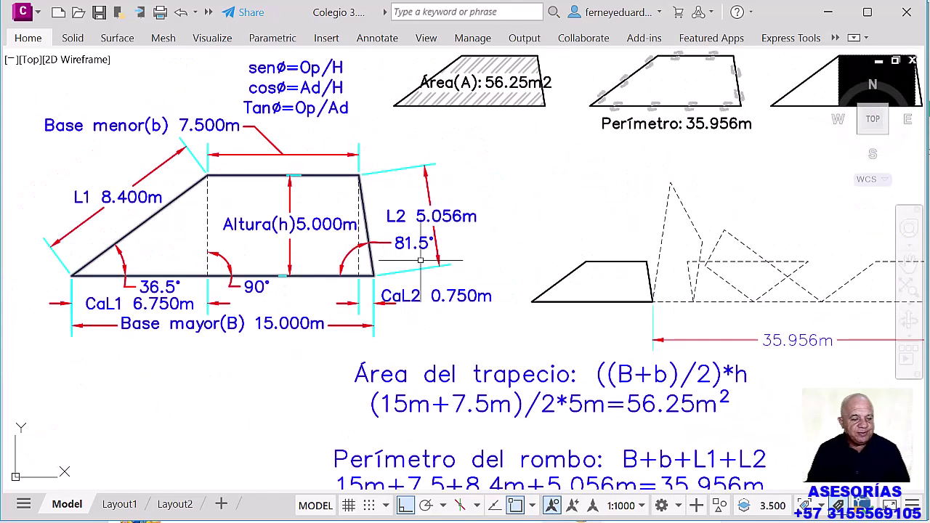
scroll(421, 259, down, 2)
mouse_move(502, 328)
mouse_down()
mouse_move(513, 264)
mouse_move(550, 240)
mouse_move(550, 218)
mouse_up()
Switch to the Excel workbook and check the Cateto Adyacente L1 and L2 values in B32 and B33
key(alt+Tab)
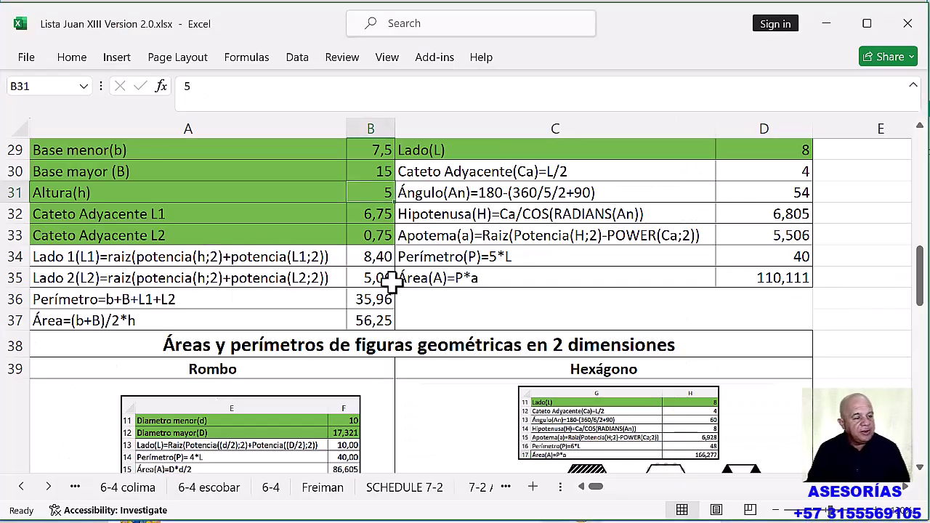
click(374, 212)
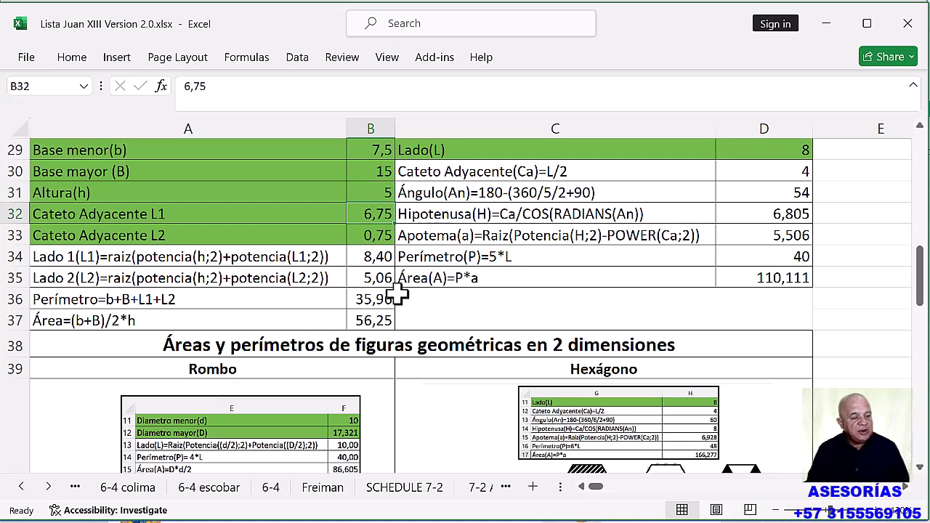
click(370, 239)
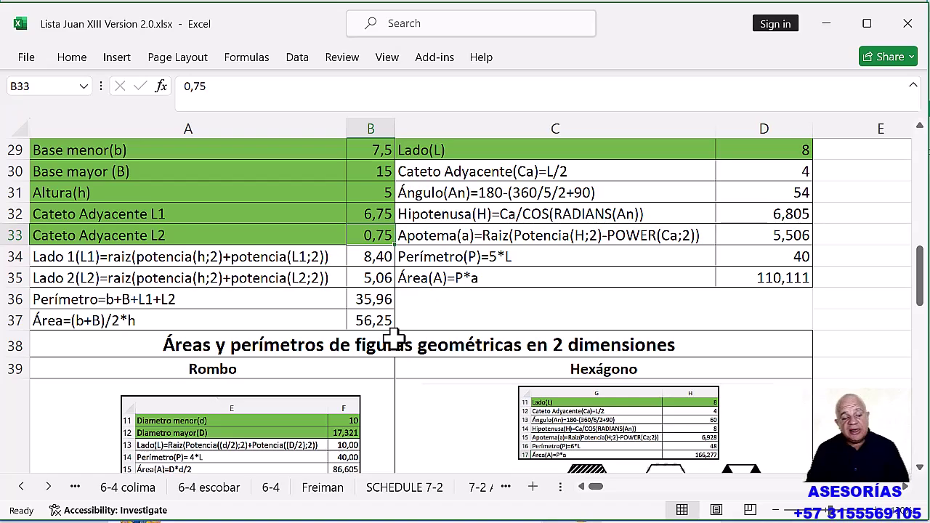
Switch back to the AutoCAD drawing and inspect the L1 side with its height and CaL1 dimensions
key(alt+Tab)
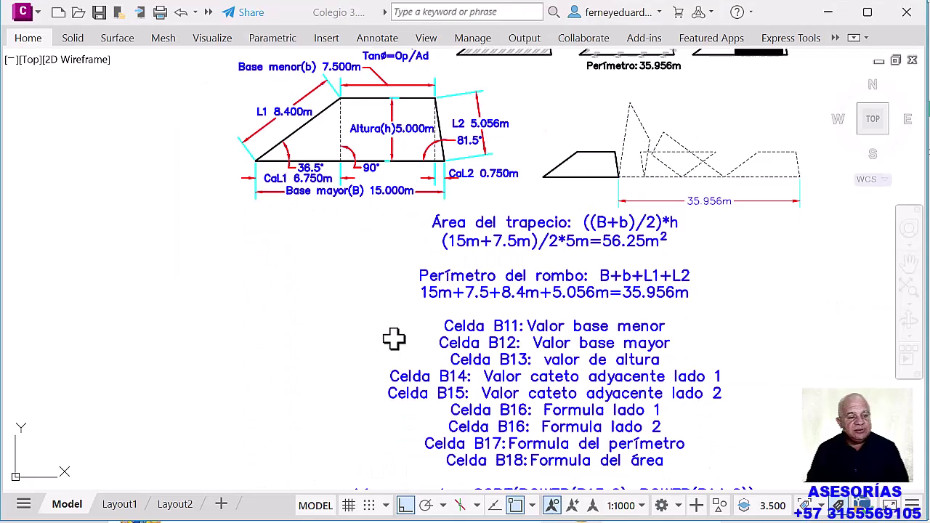
scroll(301, 102, up, 2)
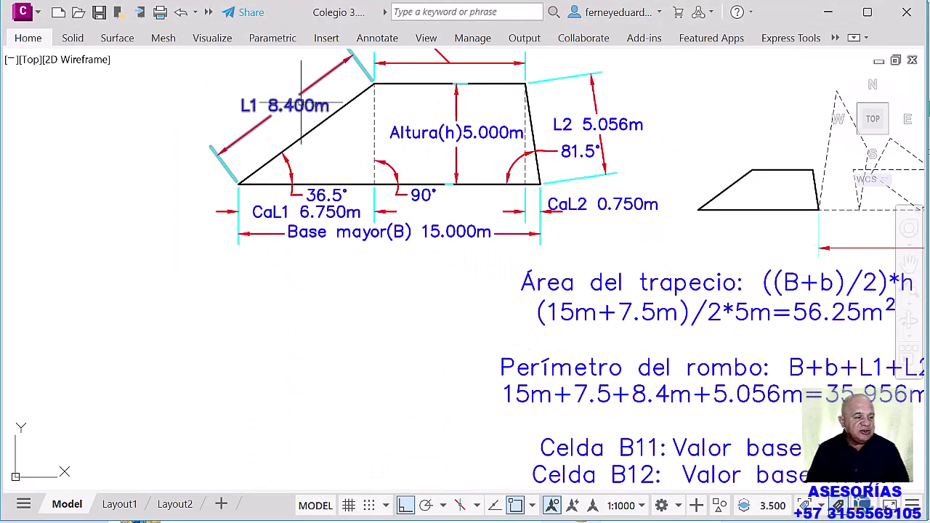
drag(300, 104, 298, 153)
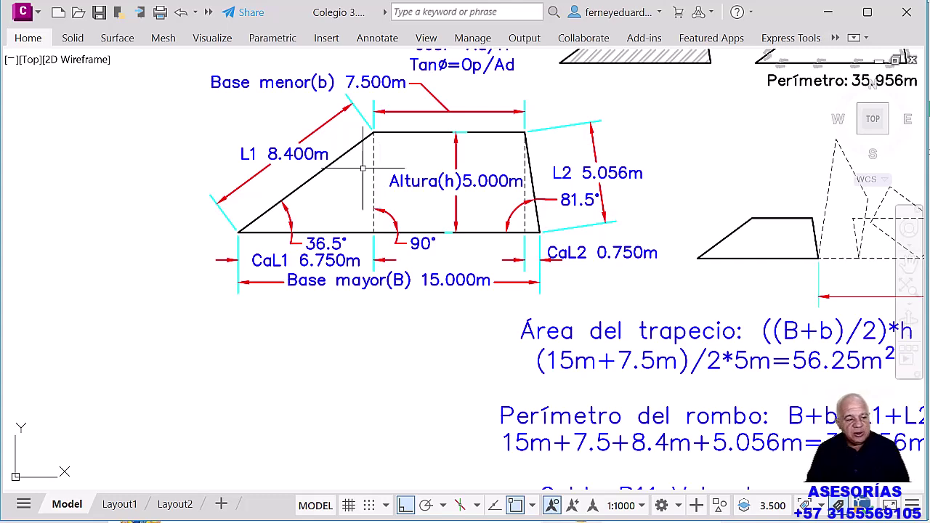
Switch to Excel and inspect the Lado 1 formula in B34, opening it to trace its references to B31 and B32
key(alt+Tab)
click(277, 304)
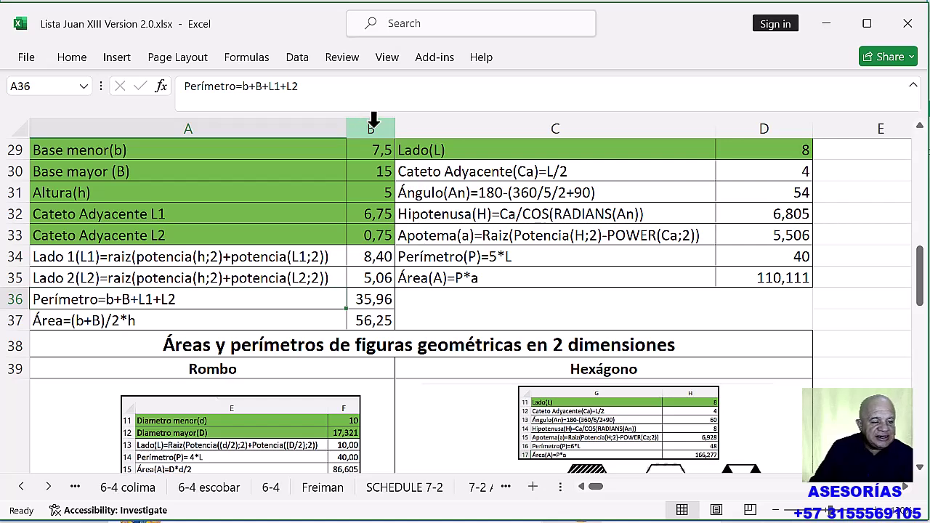
click(374, 255)
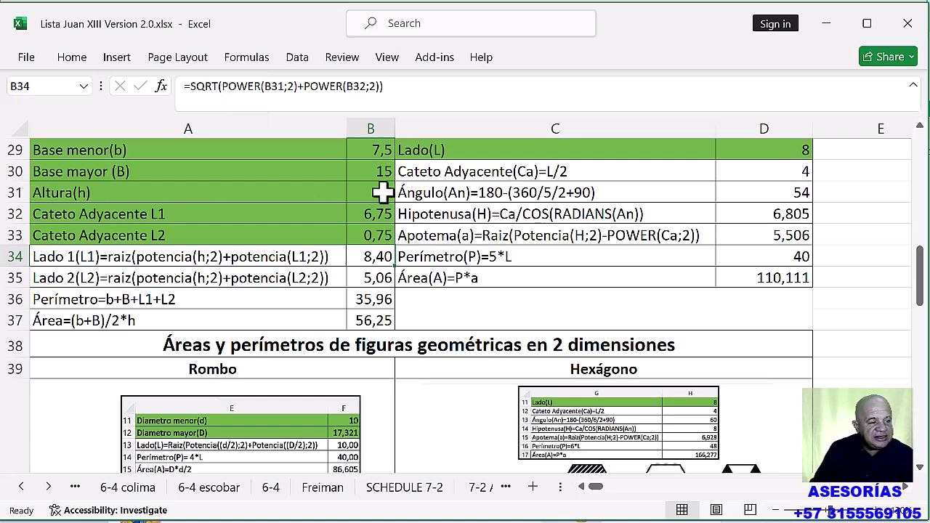
click(290, 87)
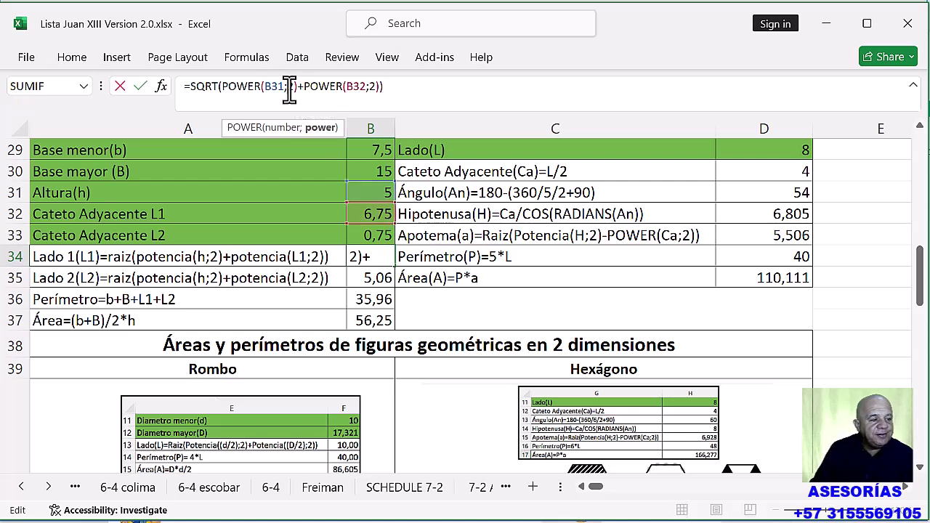
click(303, 90)
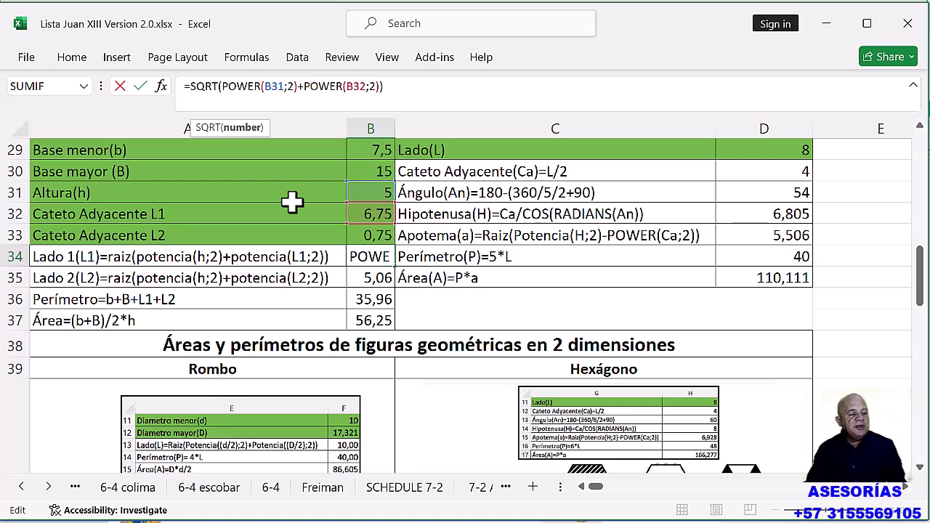
Return to the AutoCAD drawing, examine the two right triangles beside the height lines, and select the L2 dimension
key(alt+Tab)
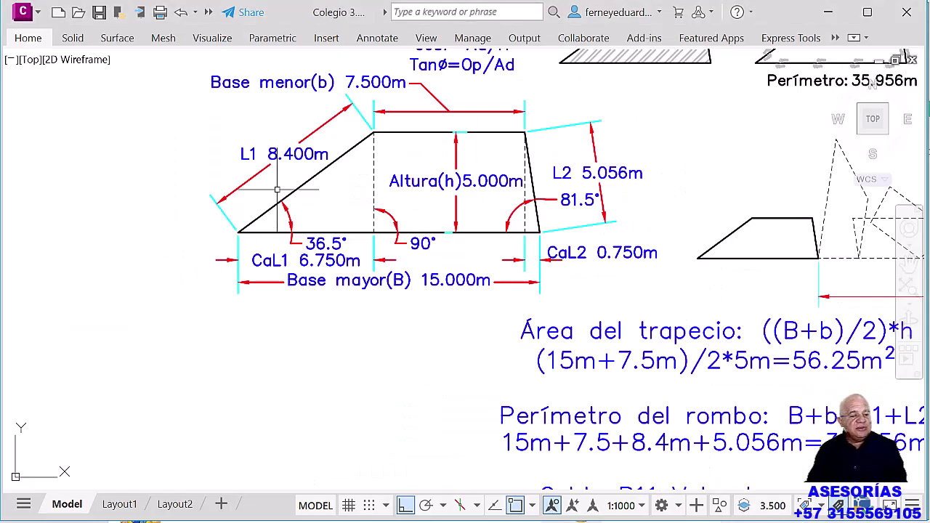
drag(273, 177, 226, 156)
key(Escape)
scroll(275, 217, up, 3)
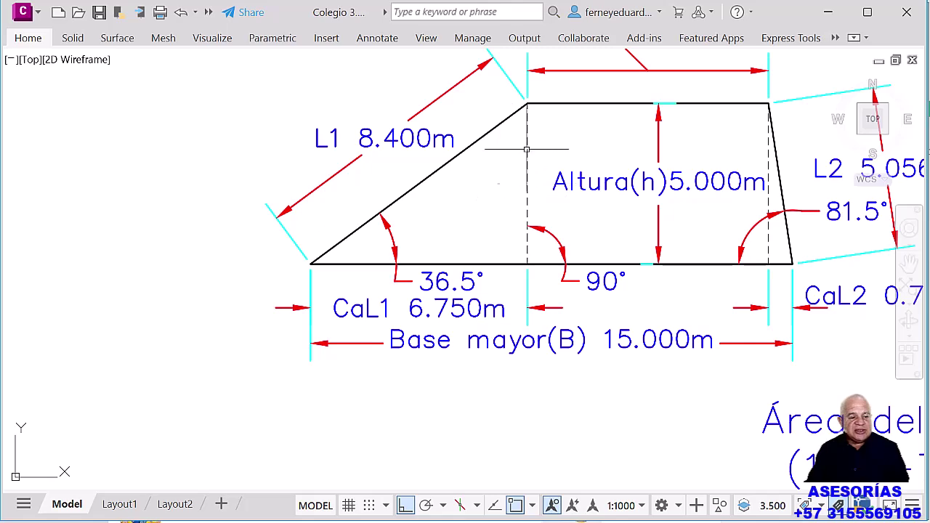
drag(485, 182, 295, 222)
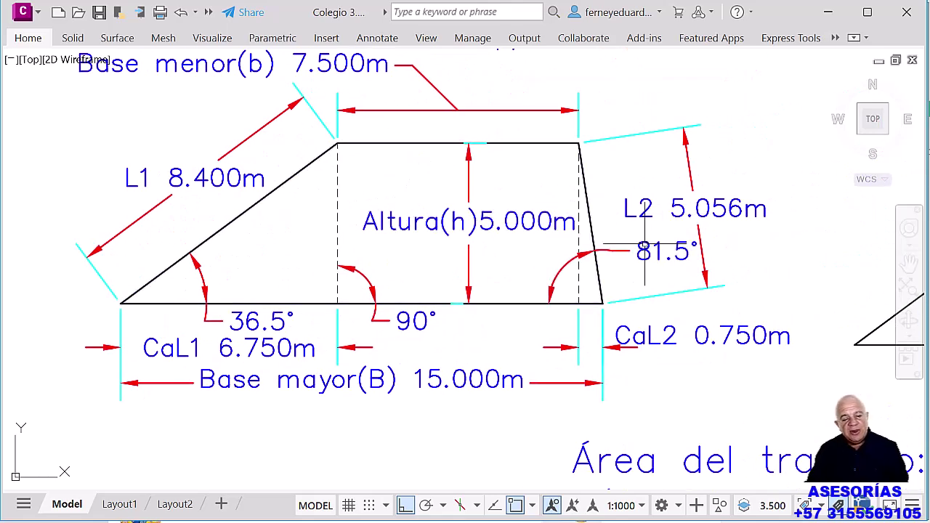
scroll(629, 262, up, 2)
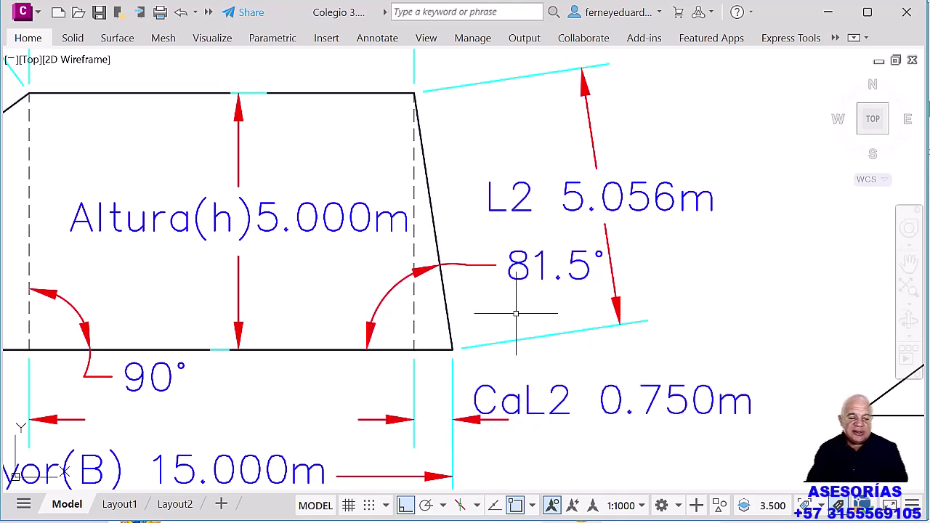
click(615, 192)
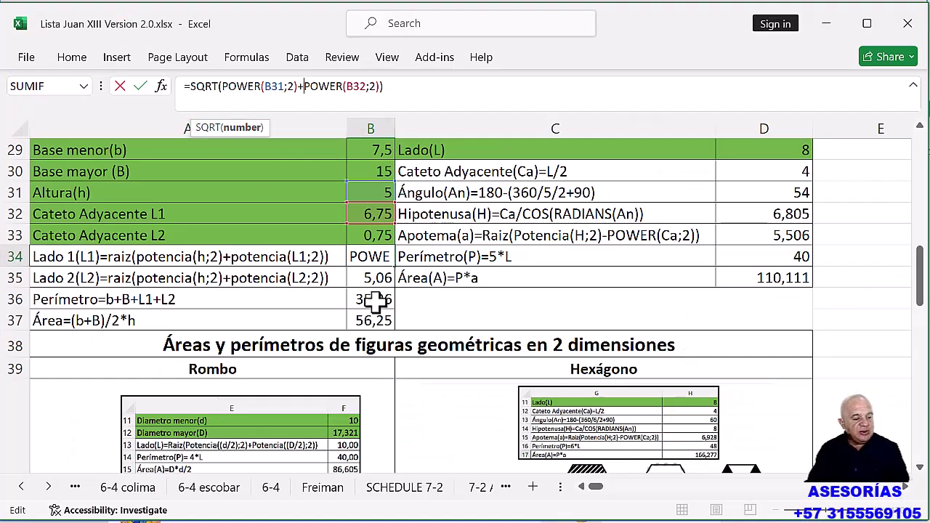
In Excel, inspect the Lado 2 formula in B35 without editing it and compare it with the Lado 1 formula in B34
click(374, 277)
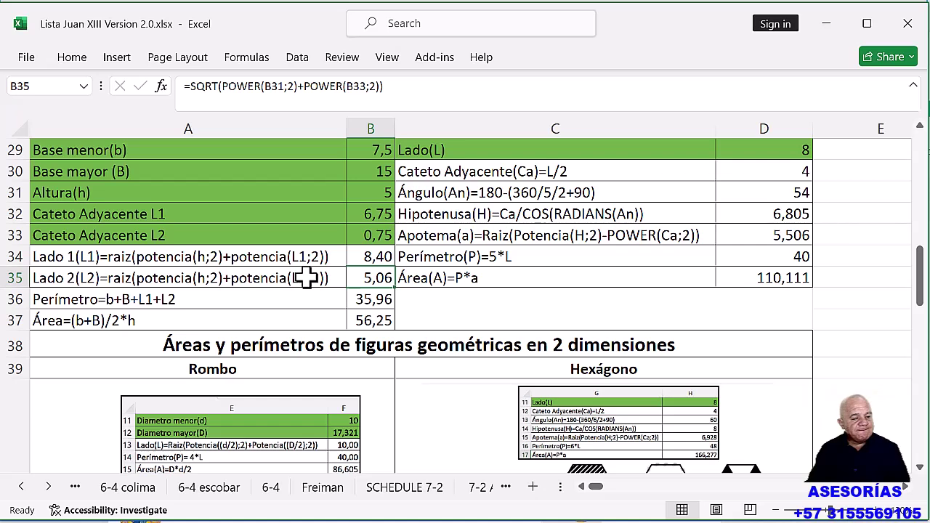
double_click(368, 277)
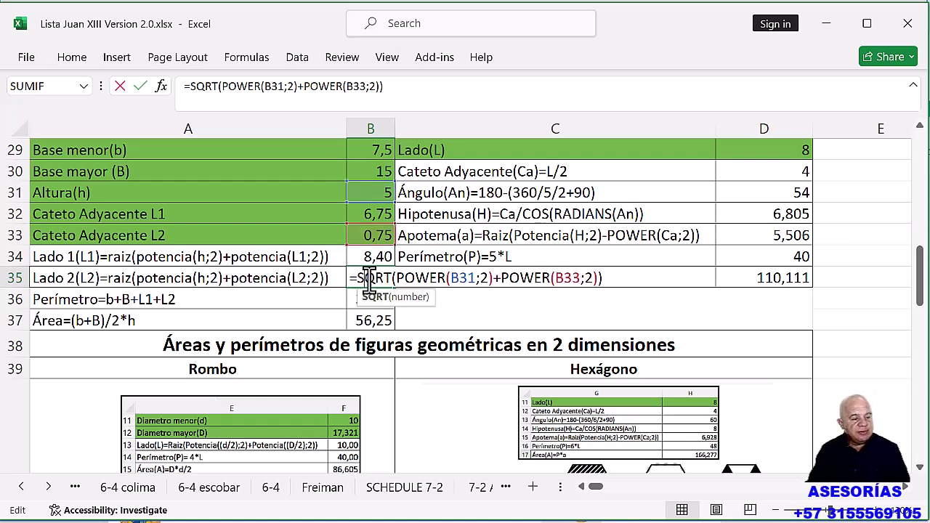
key(Escape)
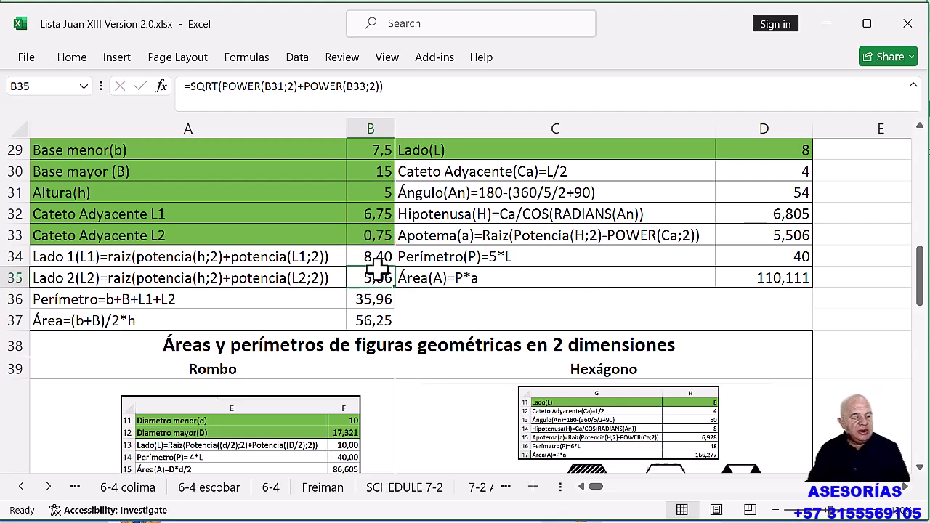
click(374, 254)
click(374, 277)
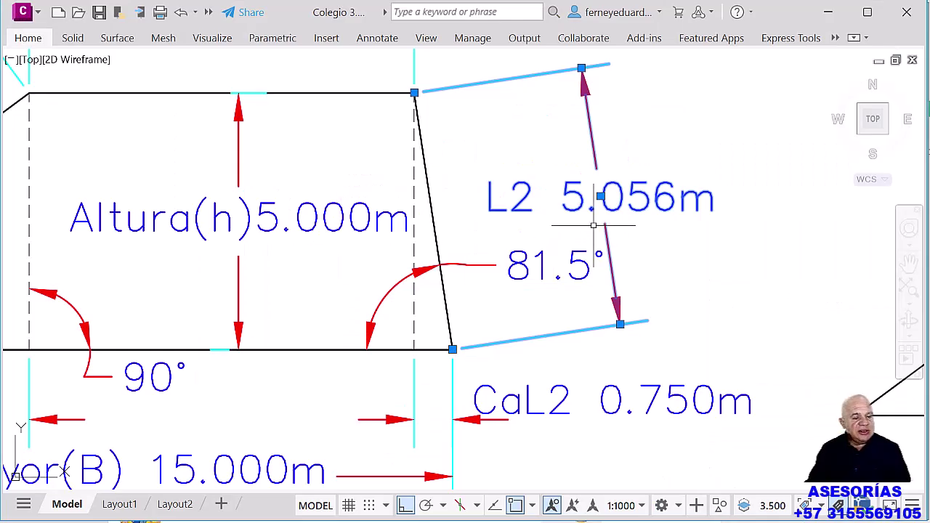
In the AutoCAD drawing, compare the trapezoid's L1 and L2 side dimensions with the spreadsheet results
scroll(594, 225, down, 4)
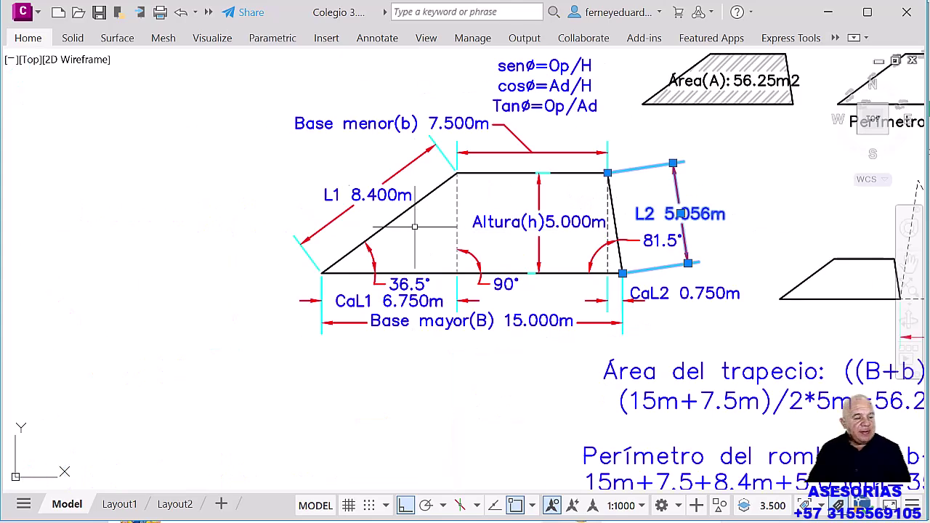
scroll(388, 183, up, 4)
scroll(451, 200, down, 2)
scroll(451, 201, down, 3)
scroll(676, 185, up, 6)
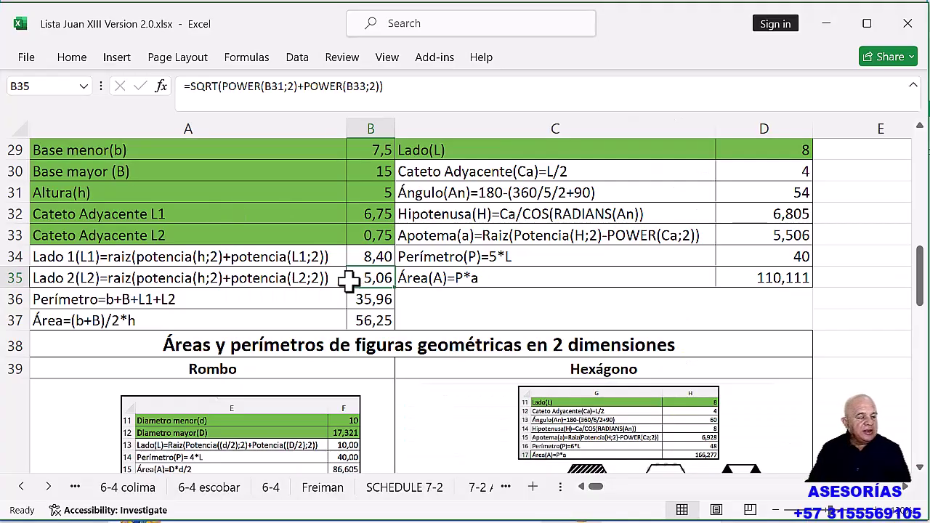
In Excel, review the perimeter expression b+B+L1+L2 in A36 along with the trapezoid data rows
click(236, 304)
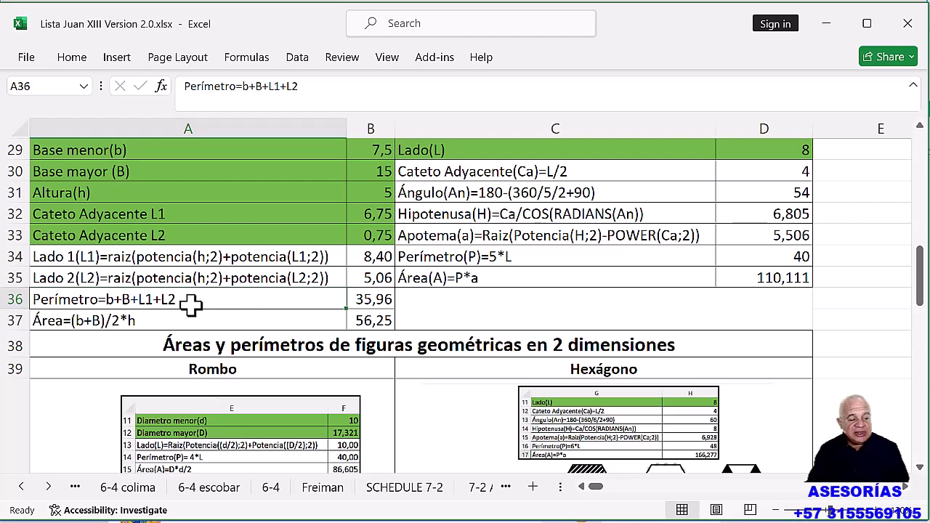
scroll(102, 302, up, 2)
scroll(291, 291, down, 3)
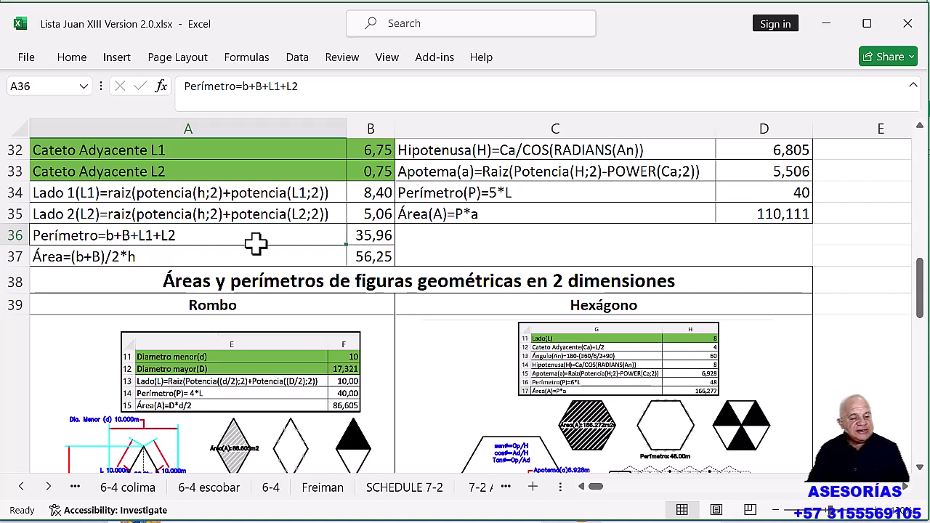
scroll(454, 273, up, 1)
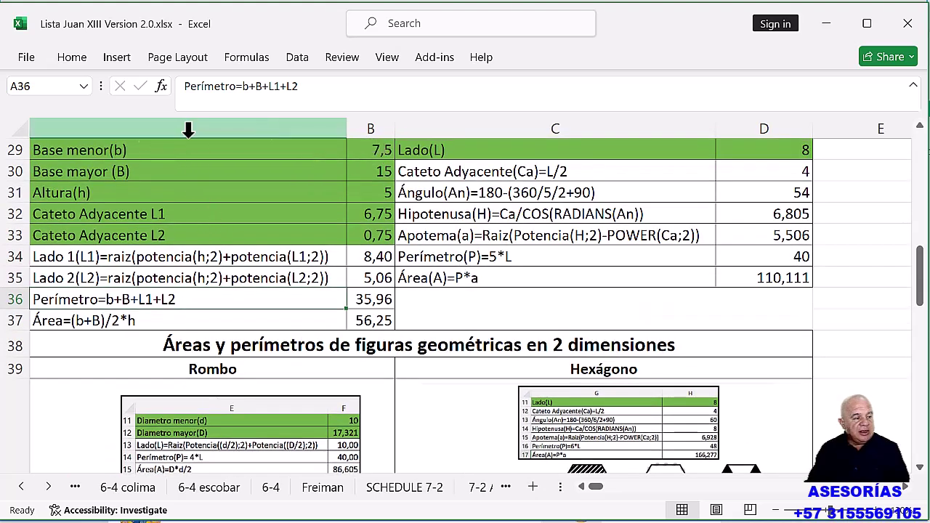
Check the input values in B29, B30, B32 and B33, and open the perimeter formula in B36 to trace its cell references
click(381, 149)
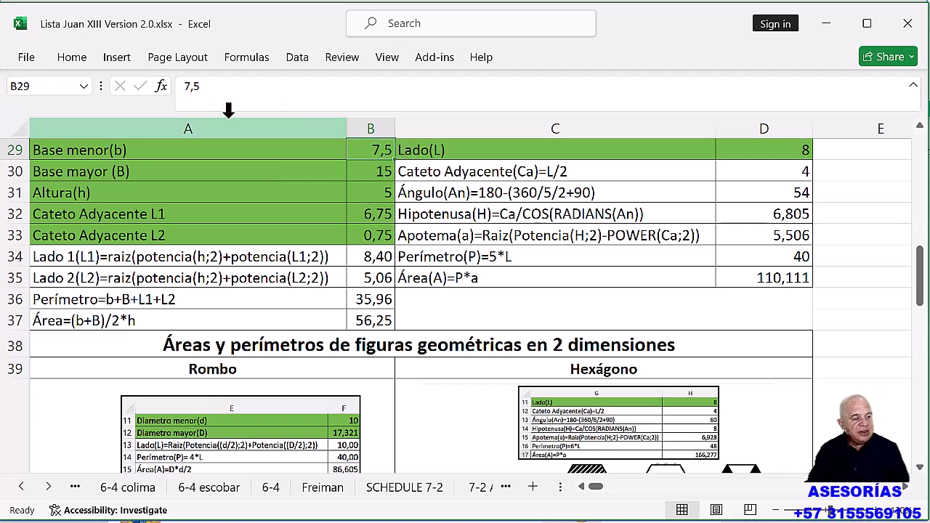
click(382, 171)
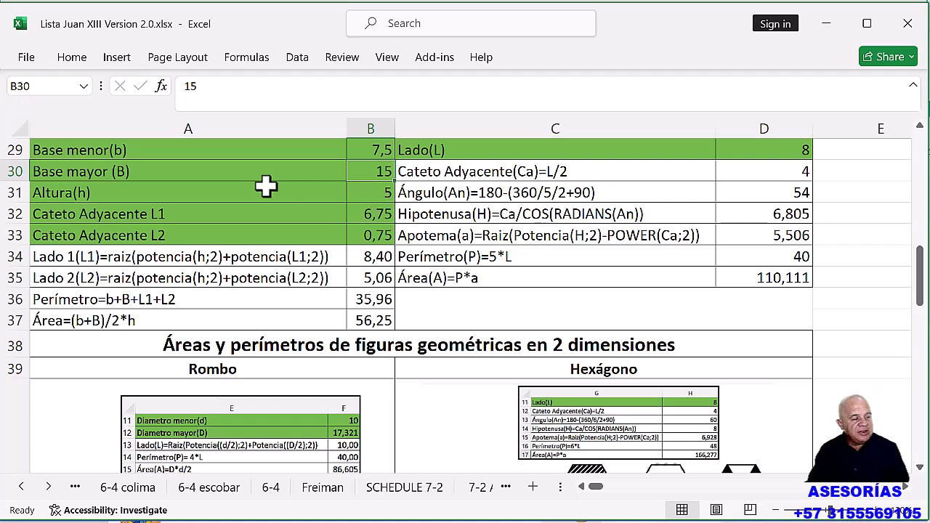
click(365, 215)
click(374, 231)
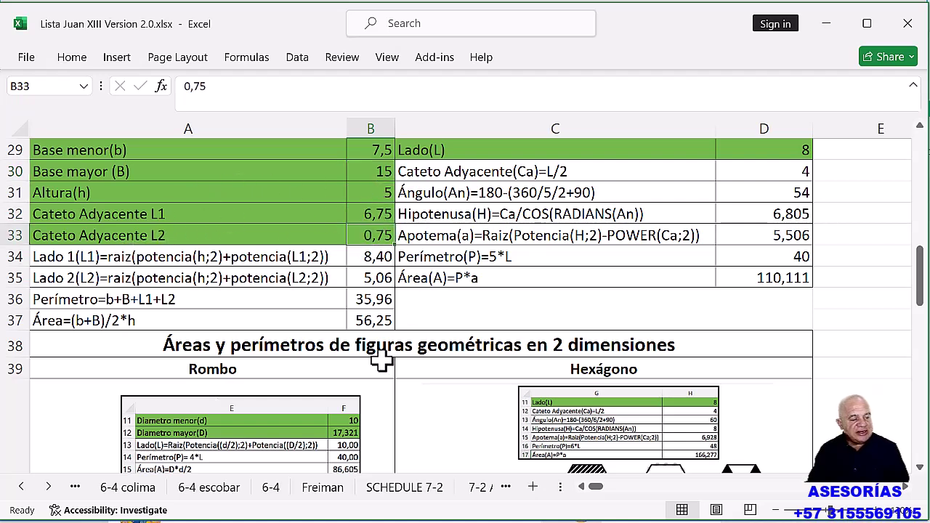
double_click(367, 302)
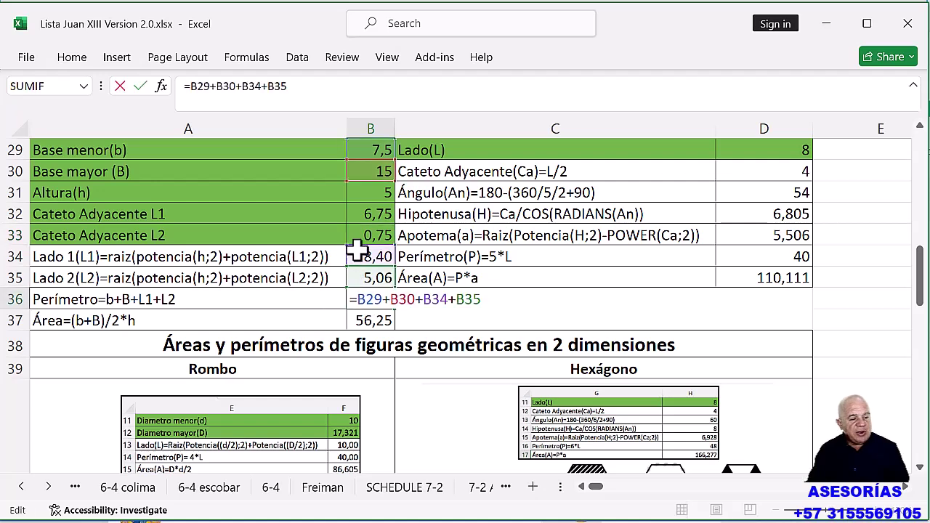
drag(390, 299, 484, 299)
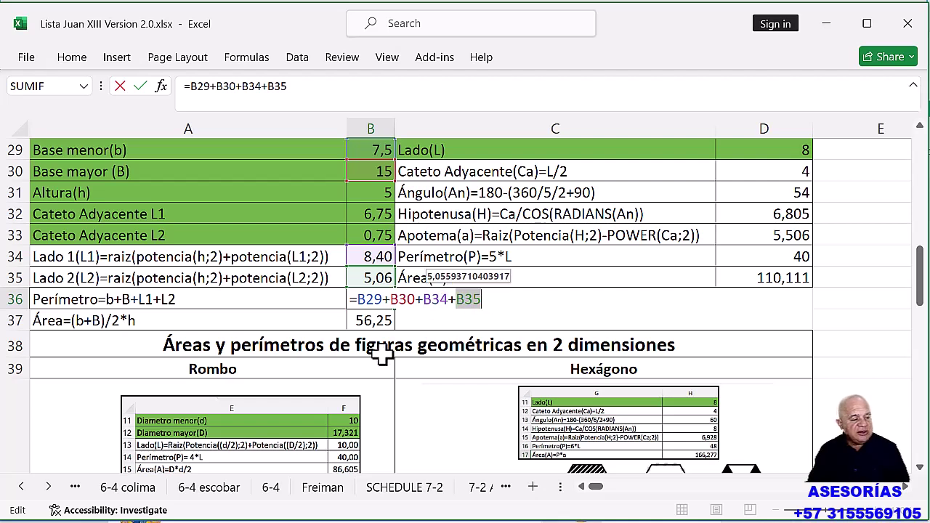
Close the perimeter formula unchanged, inspect the area formula in B37, and highlight its input labels in A29:A33
key(Escape)
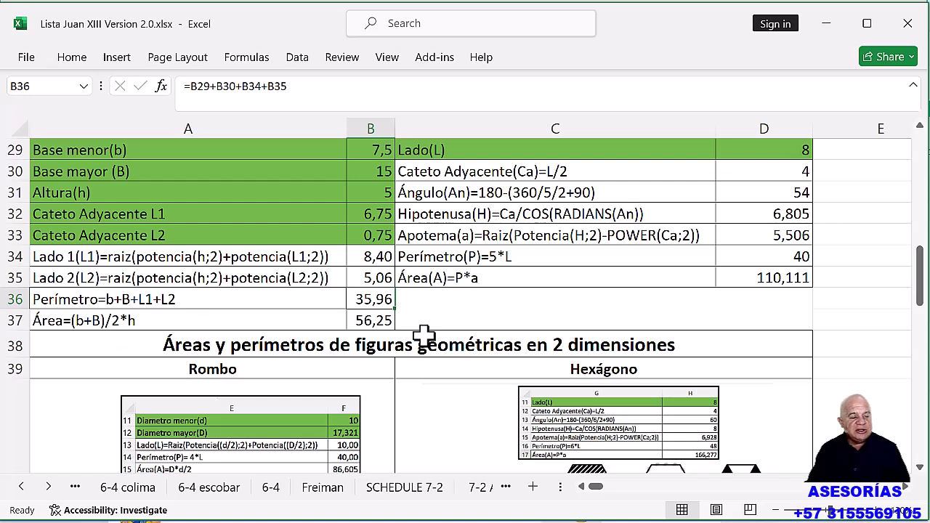
double_click(365, 325)
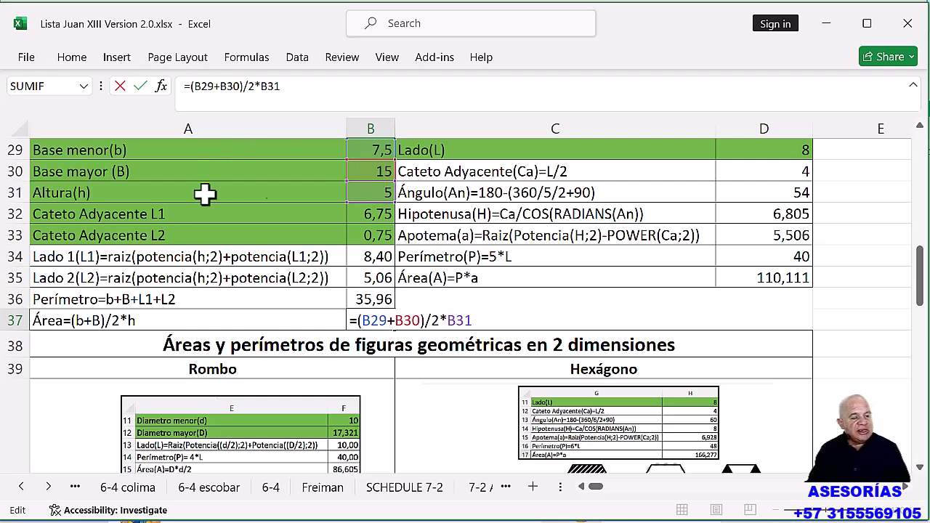
key(ctrl+Return)
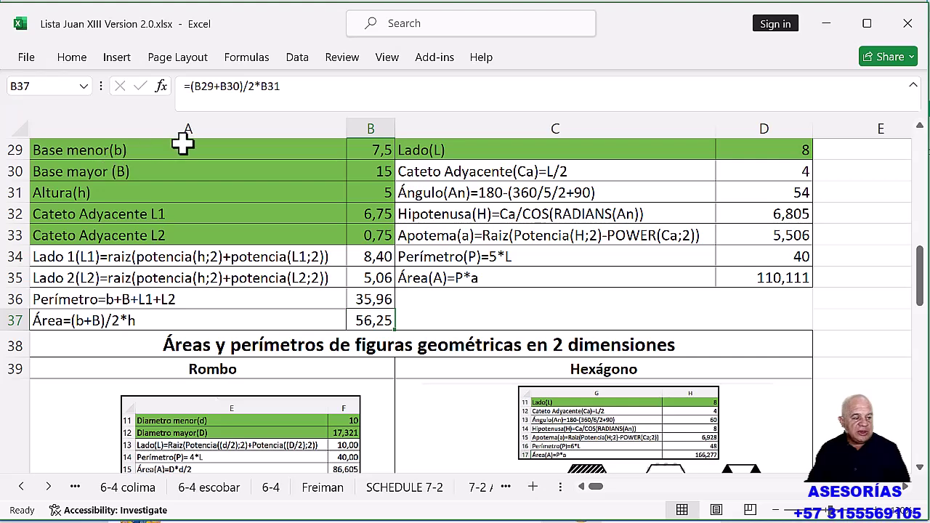
drag(177, 150, 251, 216)
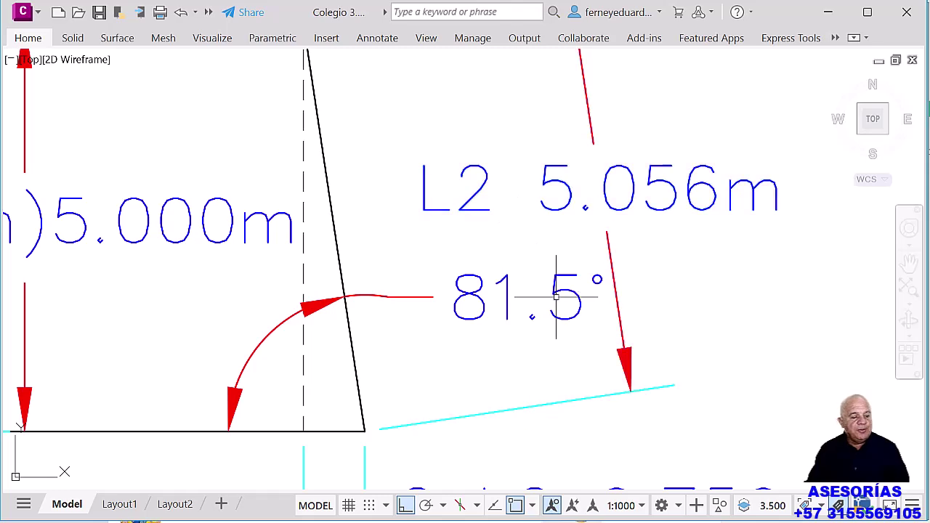
In the AutoCAD drawing, copy the complete dimensioned trapezoid to the empty area left of the original
scroll(582, 313, down, 3)
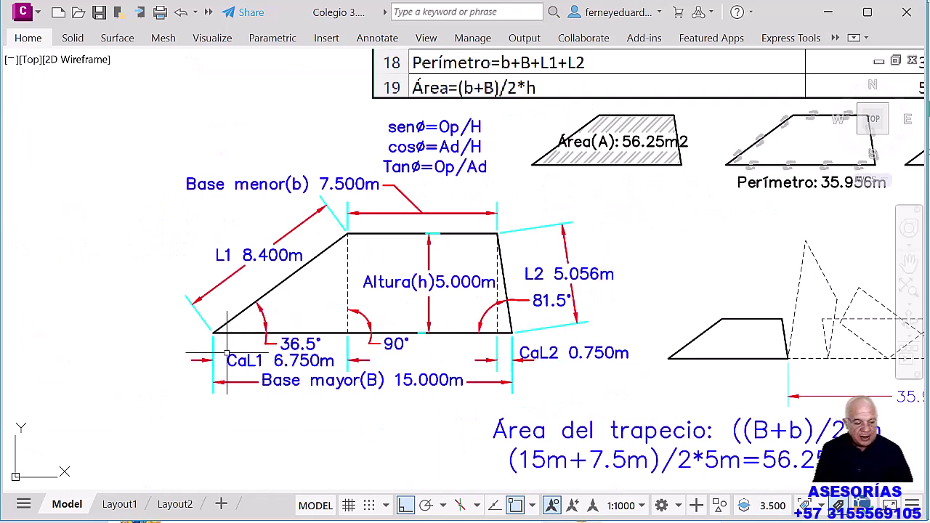
drag(612, 215, 164, 439)
click(533, 292)
drag(183, 284, 401, 257)
click(189, 242)
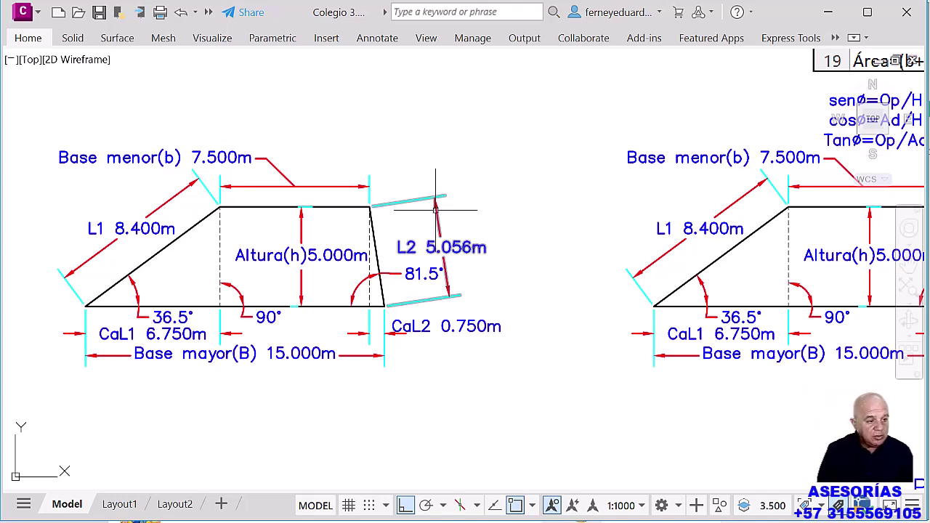
Stretch the upper part of the copied trapezoid 2 m horizontally to the left, including its smaller base and attached dimensions
click(24, 39)
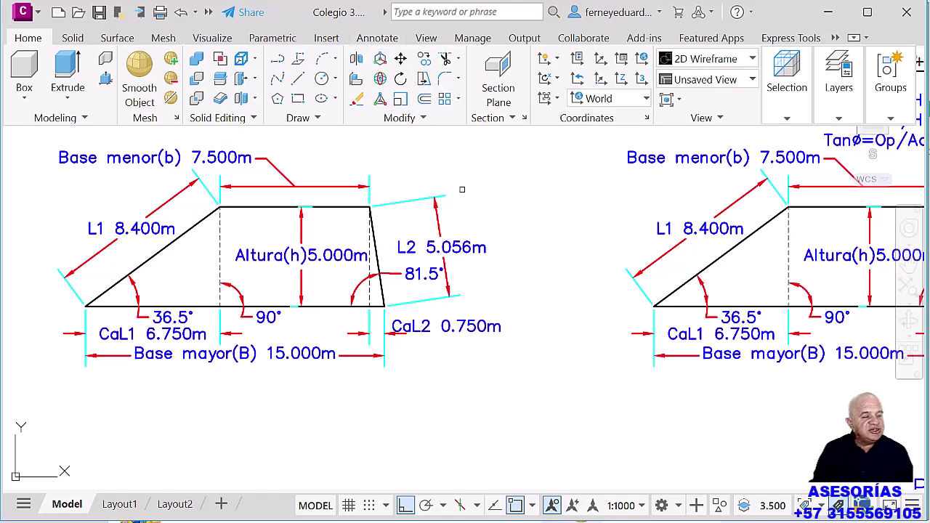
click(540, 158)
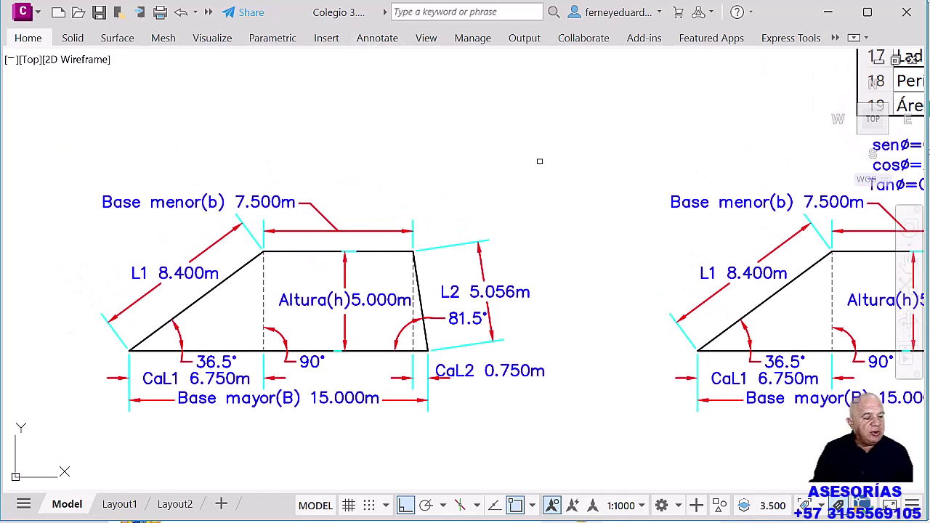
click(64, 255)
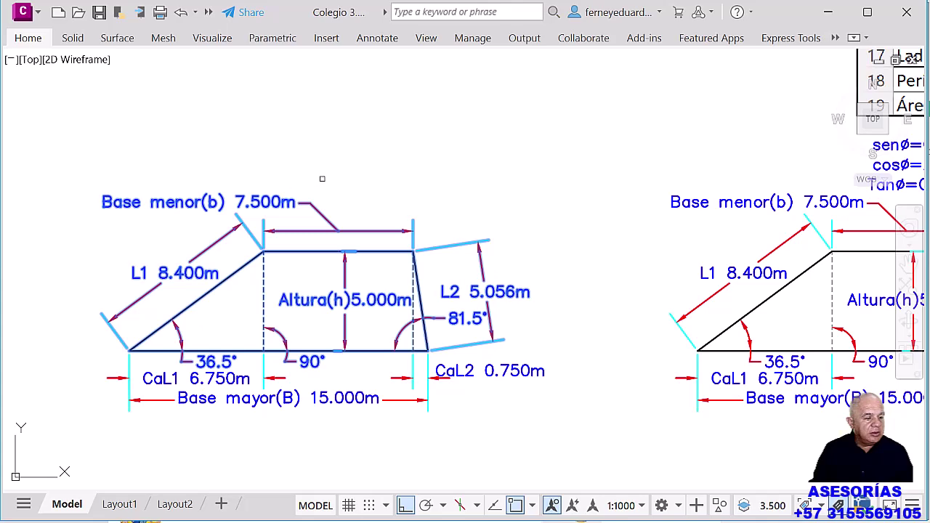
key(Return)
click(426, 145)
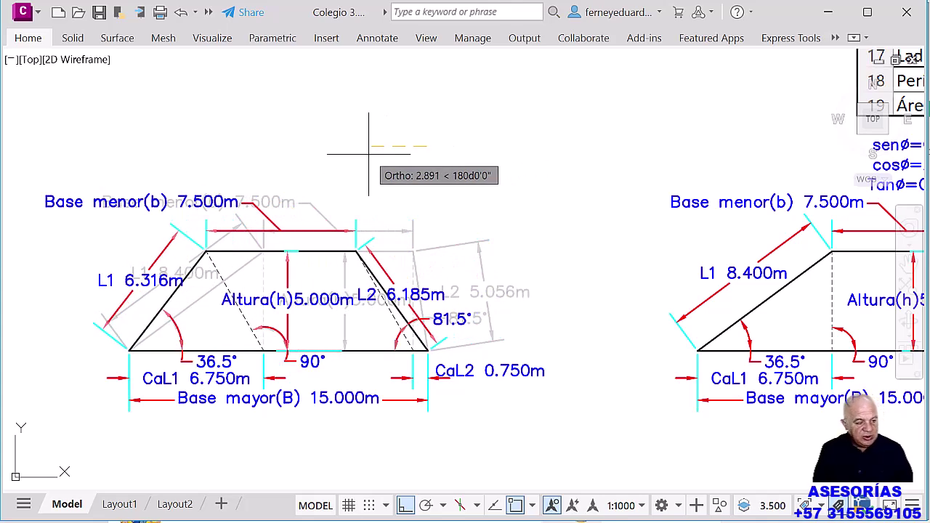
text(2)
key(Return)
Erase the slanted dashed height line beside side L2 in the stretched trapezoid
scroll(429, 352, up, 4)
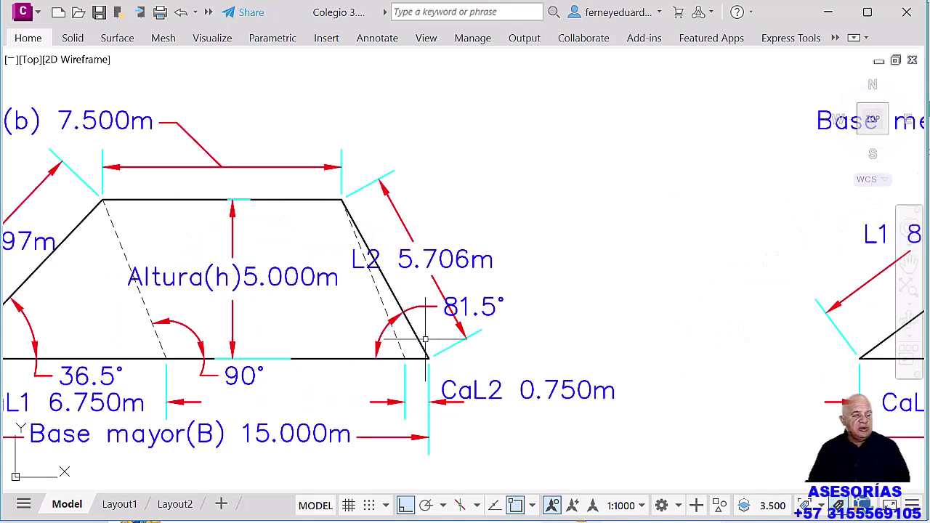
scroll(443, 349, down, 2)
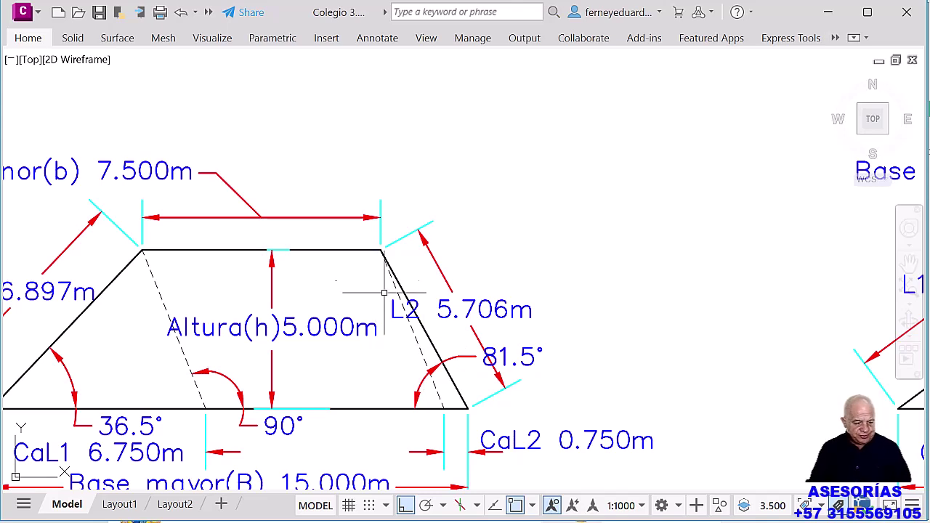
click(419, 341)
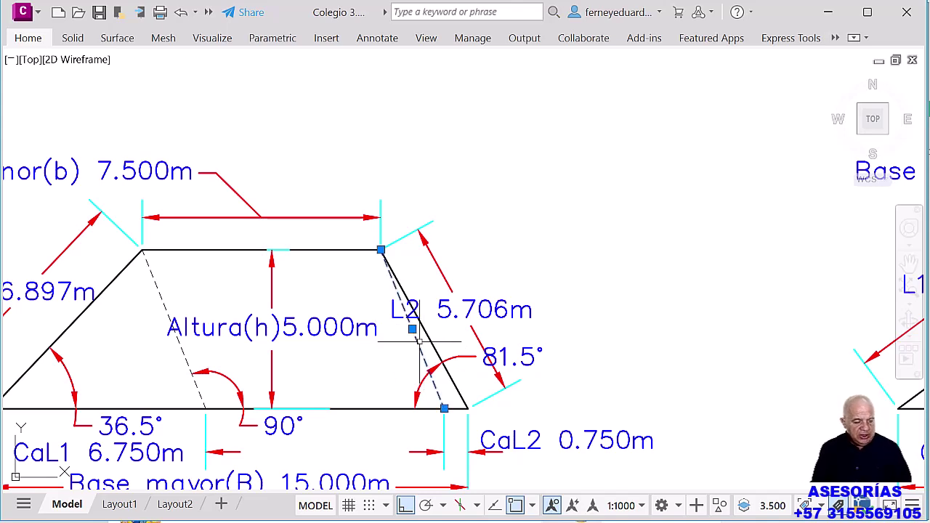
key(Delete)
drag(481, 231, 572, 219)
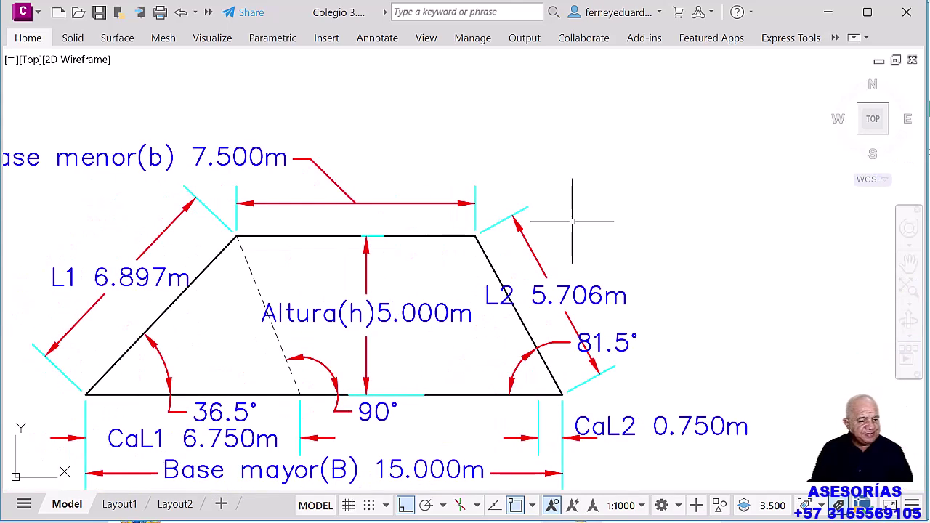
Draw a vertical line from the trapezoid's upper-right vertex perpendicular to the larger base
scroll(580, 241, down, 2)
scroll(589, 267, down, 1)
scroll(459, 400, up, 5)
drag(465, 297, 505, 338)
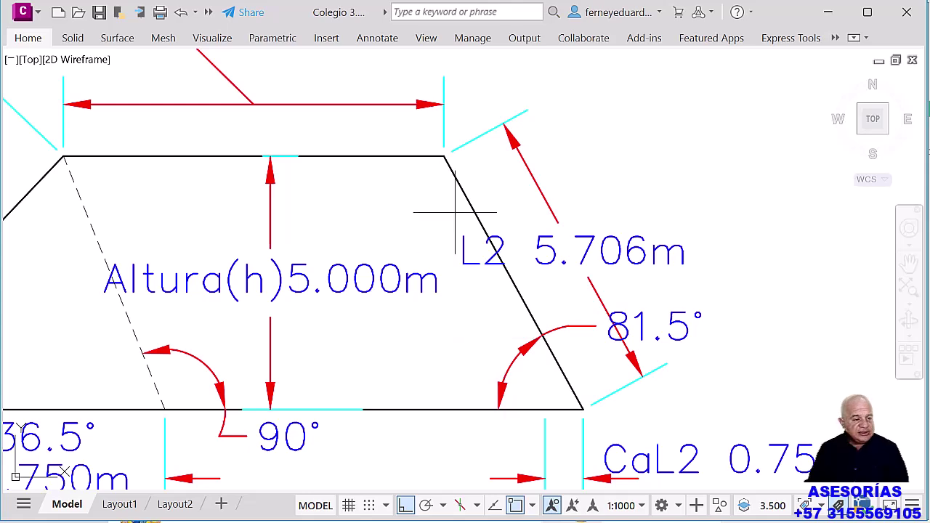
click(444, 155)
shift+right_click(440, 266)
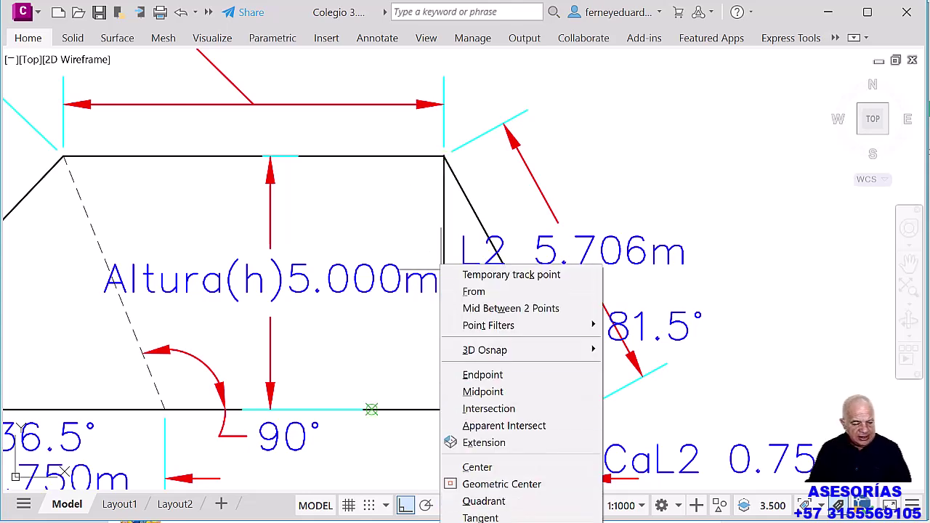
click(442, 443)
click(442, 410)
scroll(442, 410, down, 2)
scroll(593, 338, up, 1)
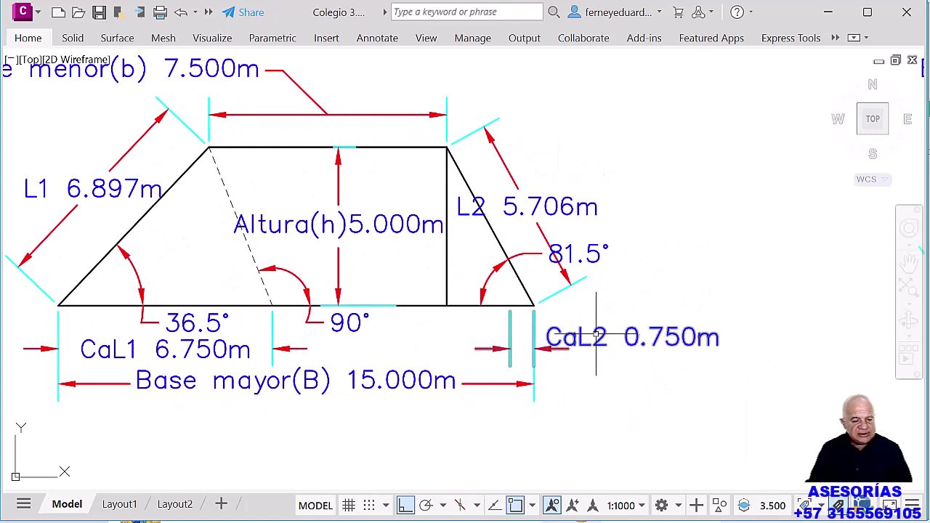
Delete the outdated CaL2 dimension below the right end of the stretched trapezoid
click(658, 339)
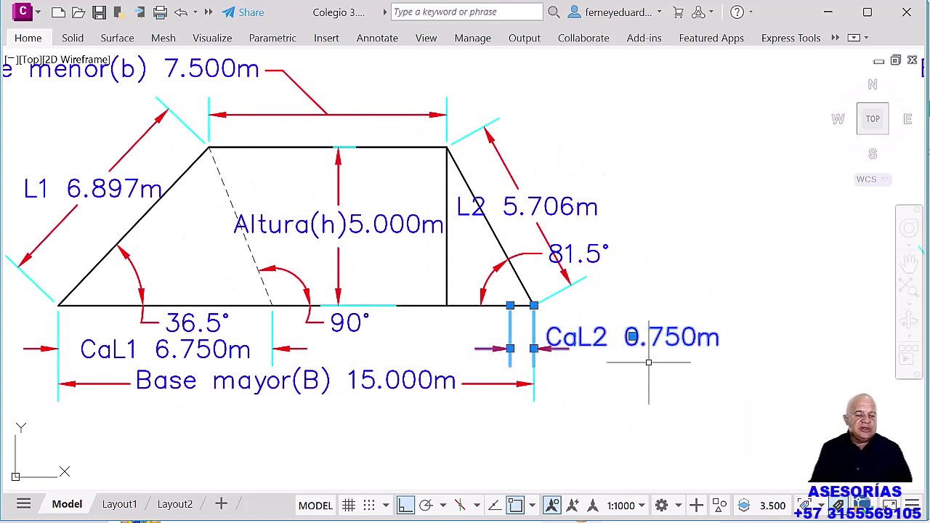
key(Delete)
drag(118, 345, 217, 349)
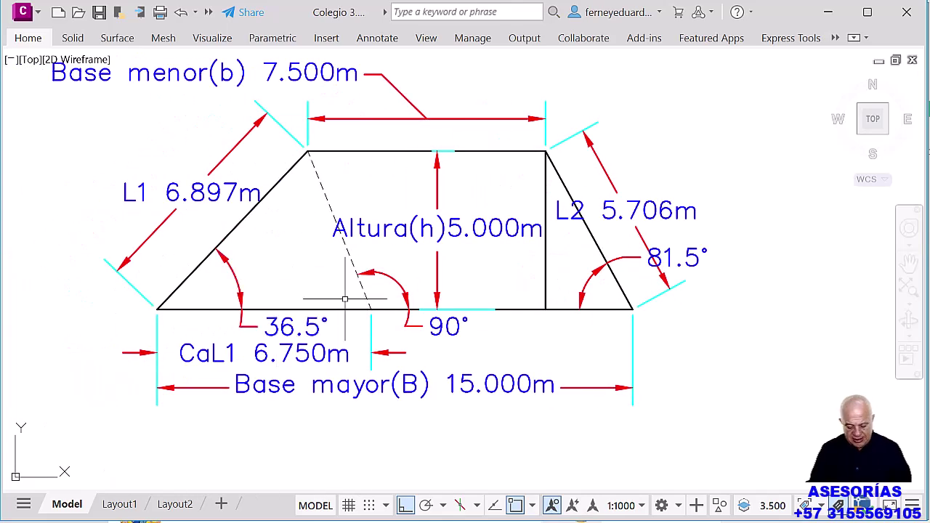
Replace the slanted dashed line near side L1 with a vertical line from the upper-left vertex perpendicular to the larger base
key(Delete)
click(308, 151)
shift+right_click(303, 271)
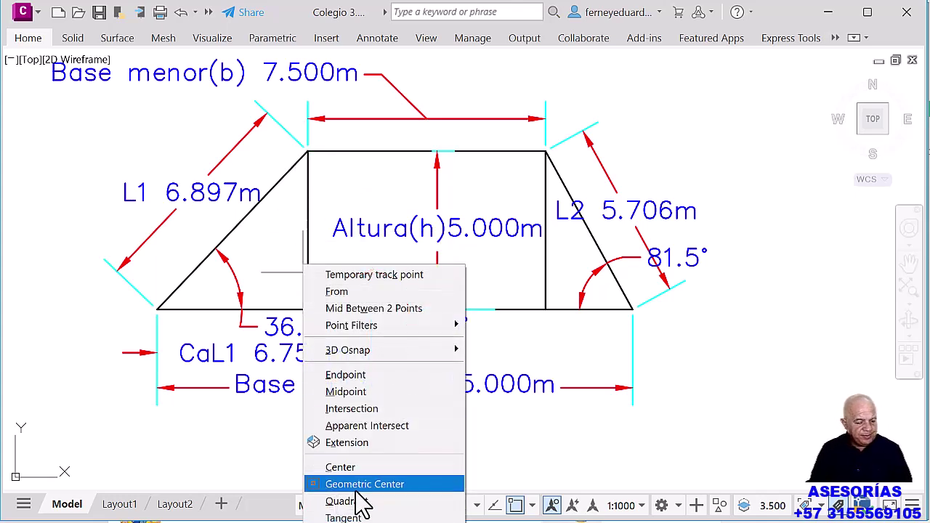
click(343, 522)
click(316, 309)
key(Return)
Reattach the CaL1 dimension's right end to the foot of the left vertical line and move its text below the Base mayor dimension
click(371, 325)
click(372, 310)
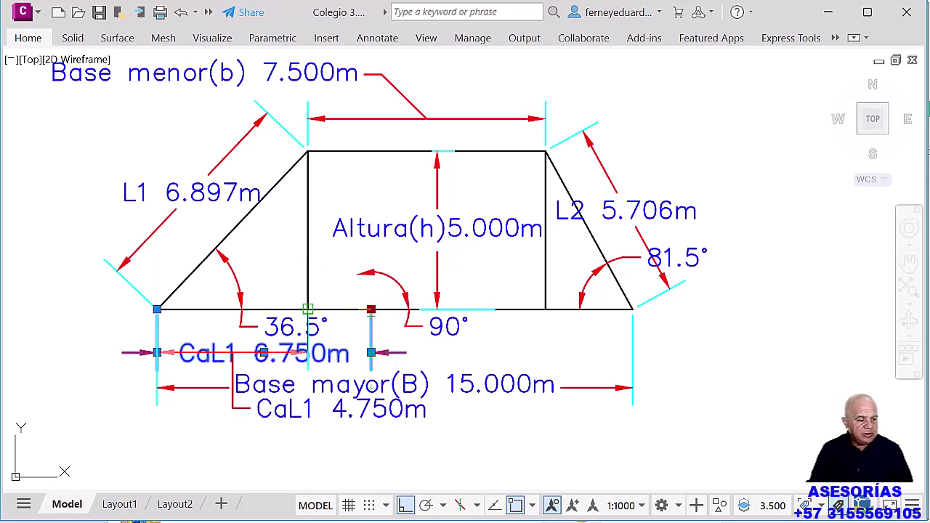
click(308, 309)
key(Escape)
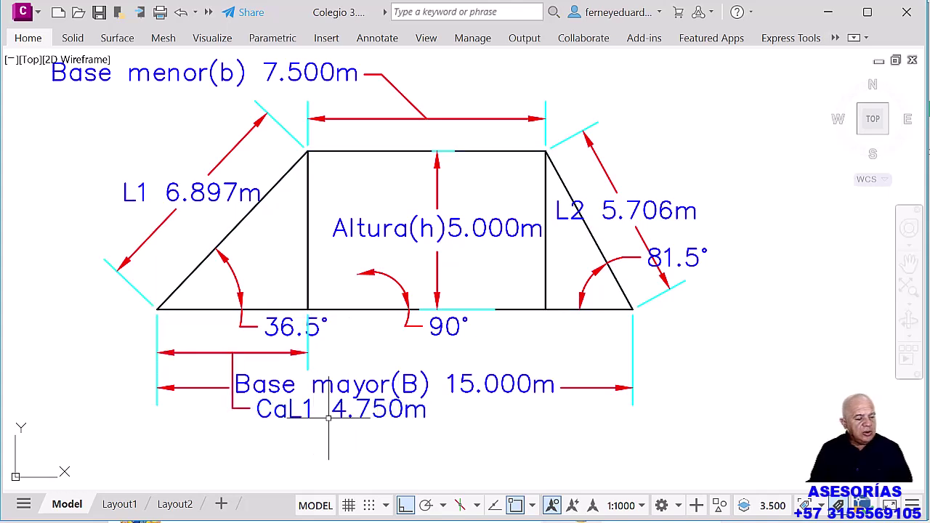
click(365, 412)
click(258, 442)
key(Escape)
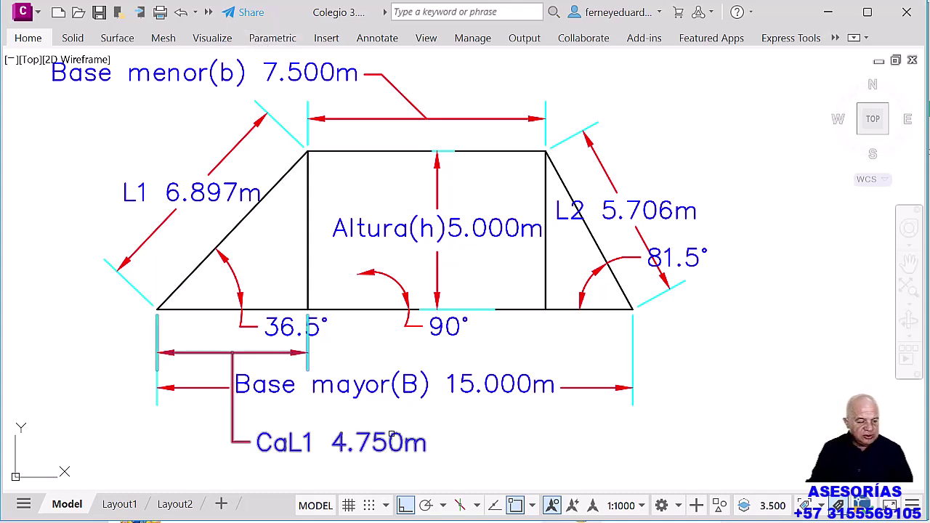
Copy the CaL1 dimension horizontally to the right for the adjacent leg of side L2
click(418, 449)
key(Return)
click(468, 452)
click(831, 452)
key(Escape)
Reattach the copied dimension's ends to the foot of the right vertical line and the trapezoid's lower-right vertex
click(514, 330)
click(520, 309)
click(546, 309)
click(670, 309)
click(633, 309)
key(Escape)
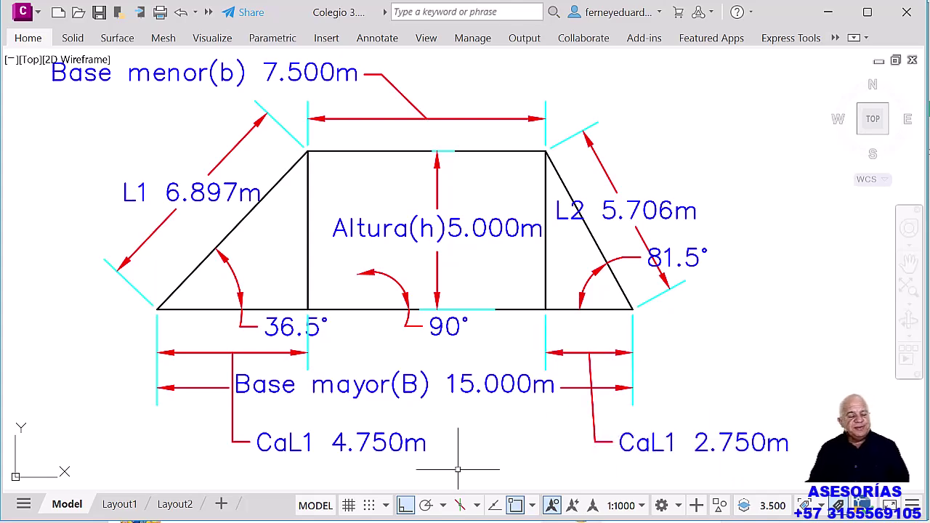
In Excel, set Cateto Adyacente L1 in B32 to 4,75 and Cateto Adyacente L2 in B33 to 2,75
key(alt+Tab)
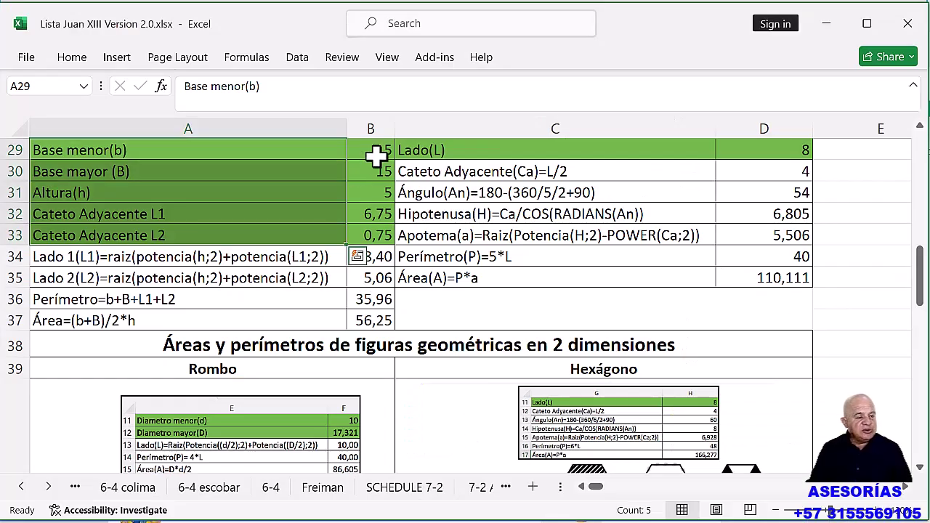
click(363, 214)
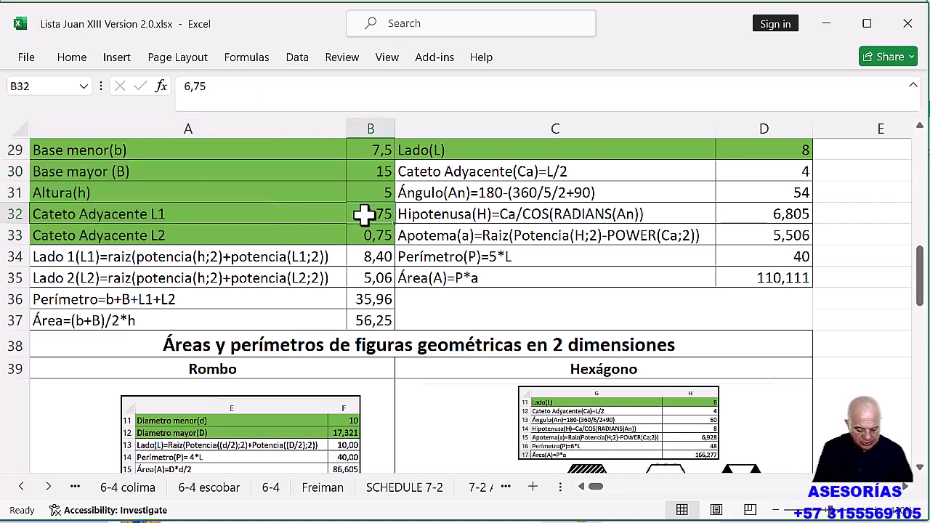
text(4)
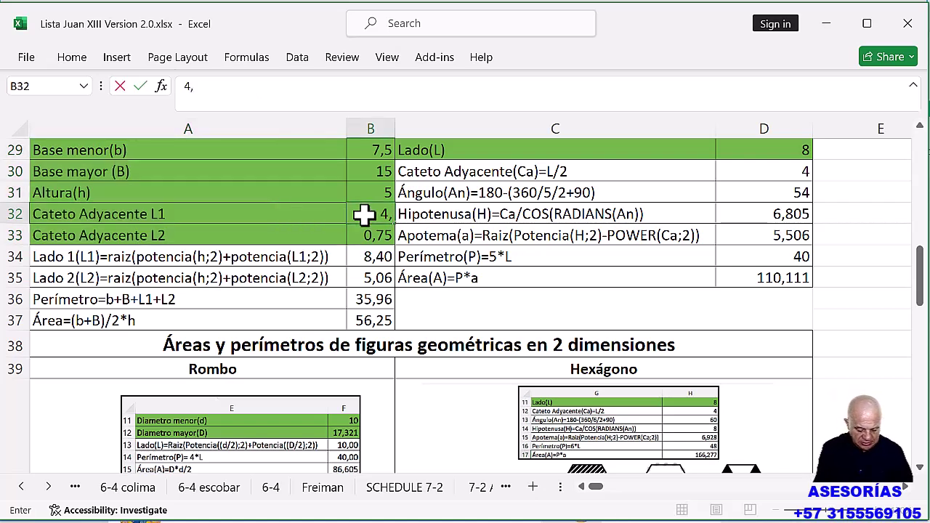
text(,75)
key(Return)
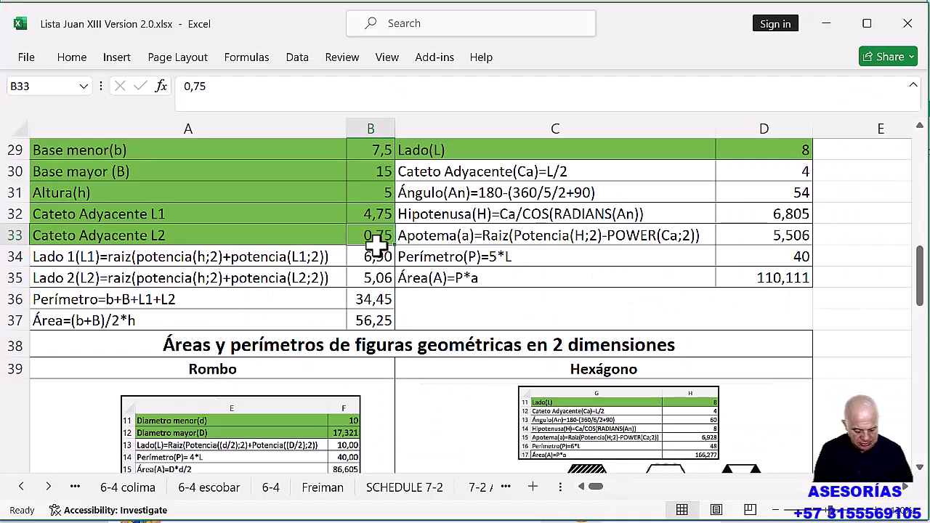
text(2,75)
key(Return)
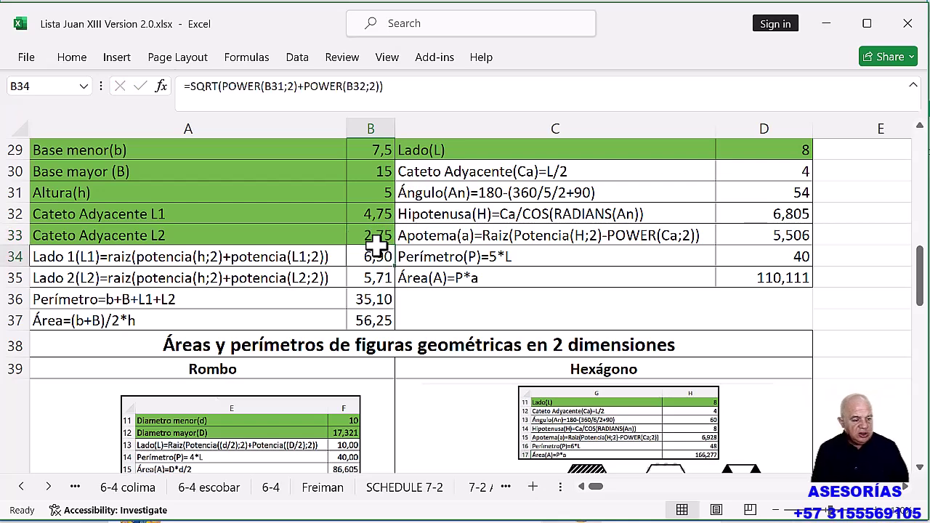
Check the recalculated perimeter in B36 and area in B37, and compare the side lengths with the modified AutoCAD trapezoid
click(371, 302)
click(364, 321)
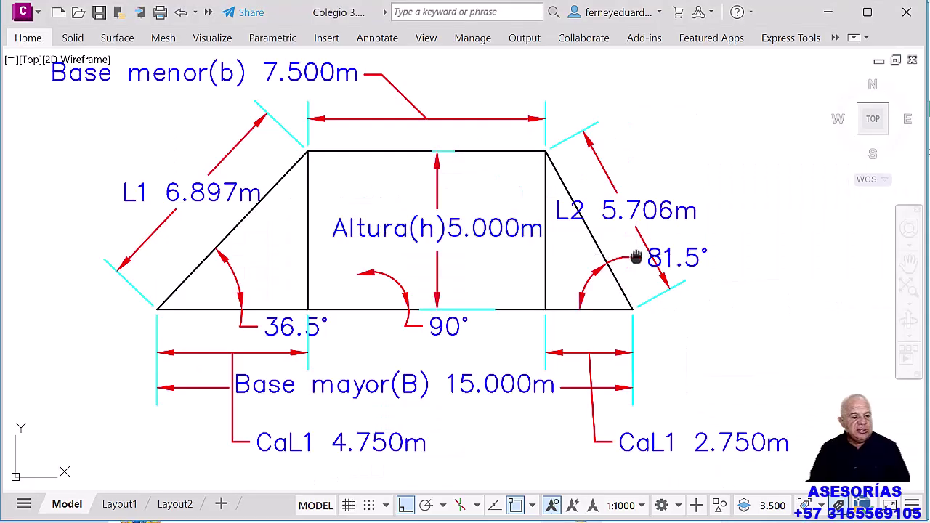
scroll(673, 244, down, 2)
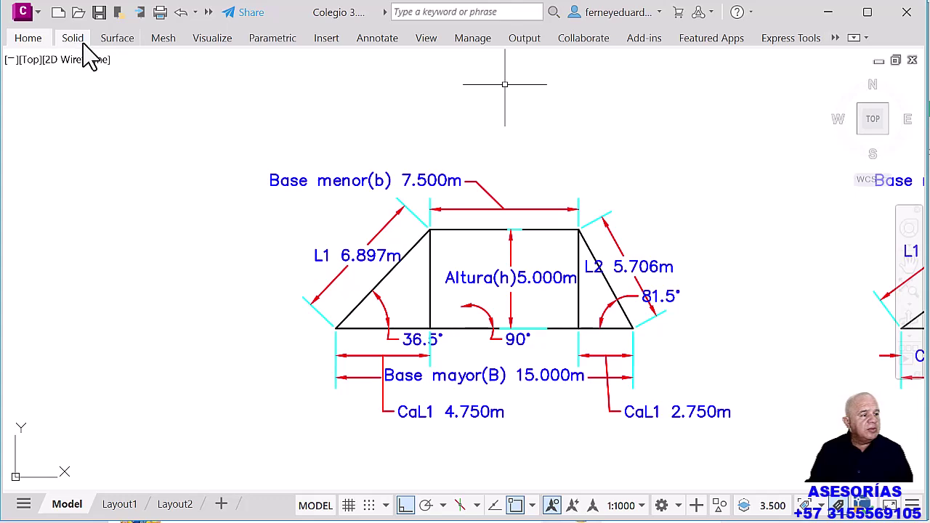
In the Civil 3D drawing, stretch the trapezoid's upper edge and its dimensions vertically upward by 3 m
click(21, 41)
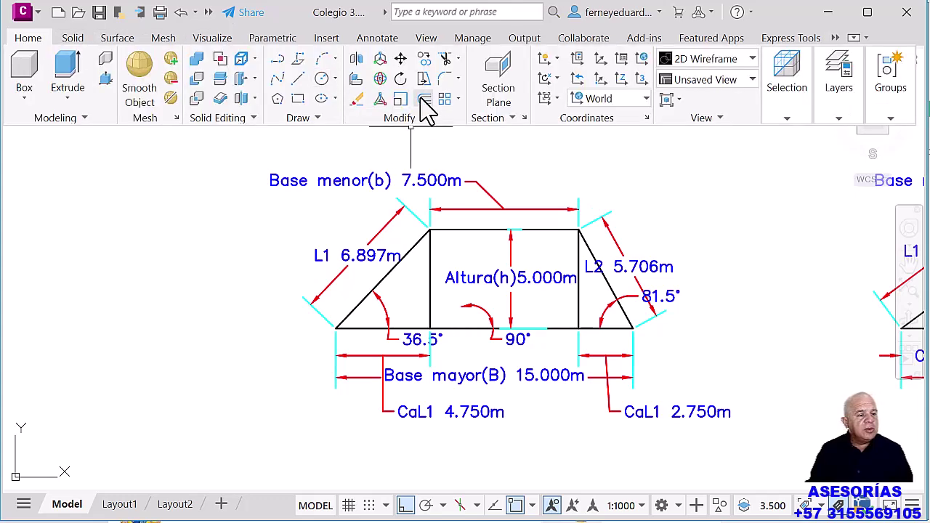
click(724, 128)
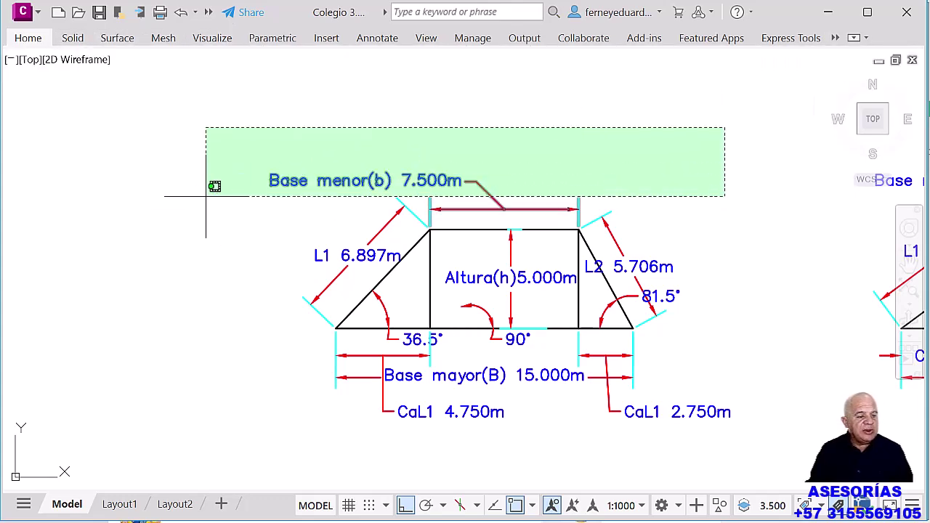
click(181, 238)
key(Return)
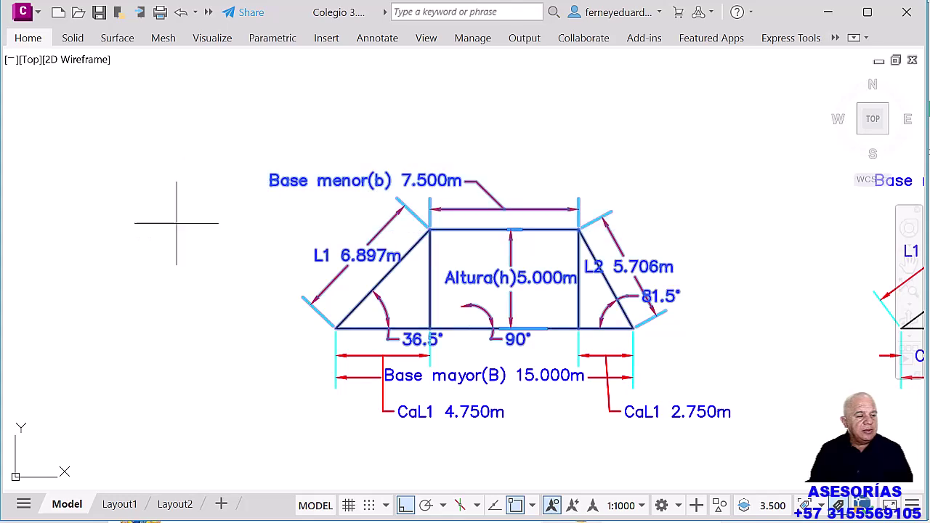
click(176, 223)
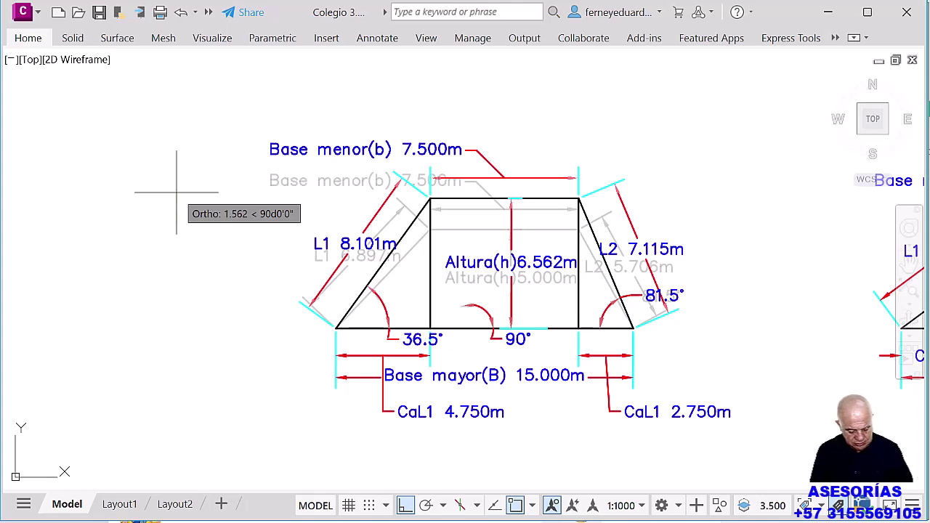
text(3)
key(Return)
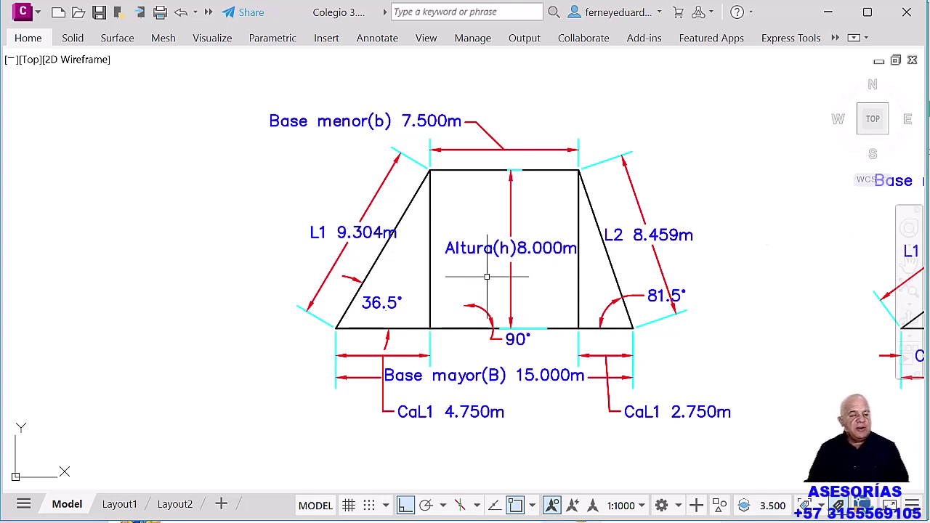
Compare the minor and major bases in Excel B29 and B30 with the stretched trapezoid's base dimensions
key(alt+Tab)
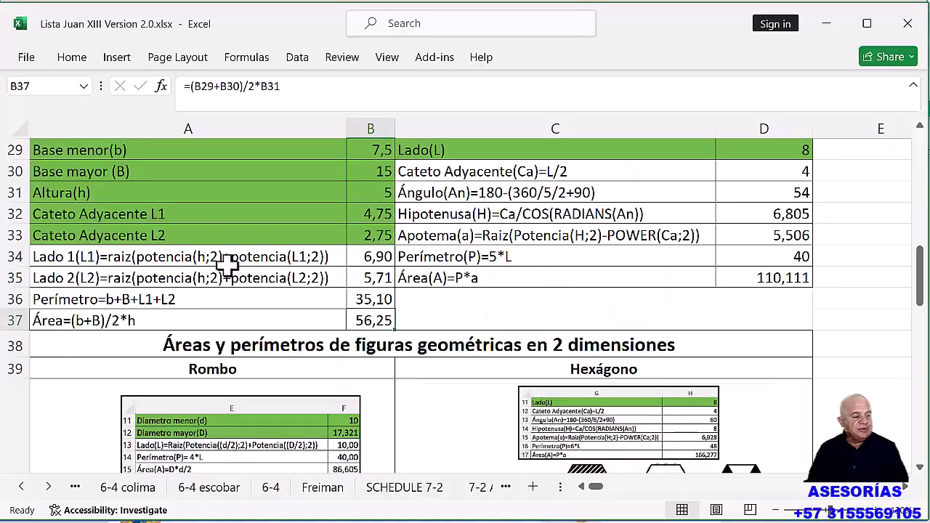
key(alt+Tab)
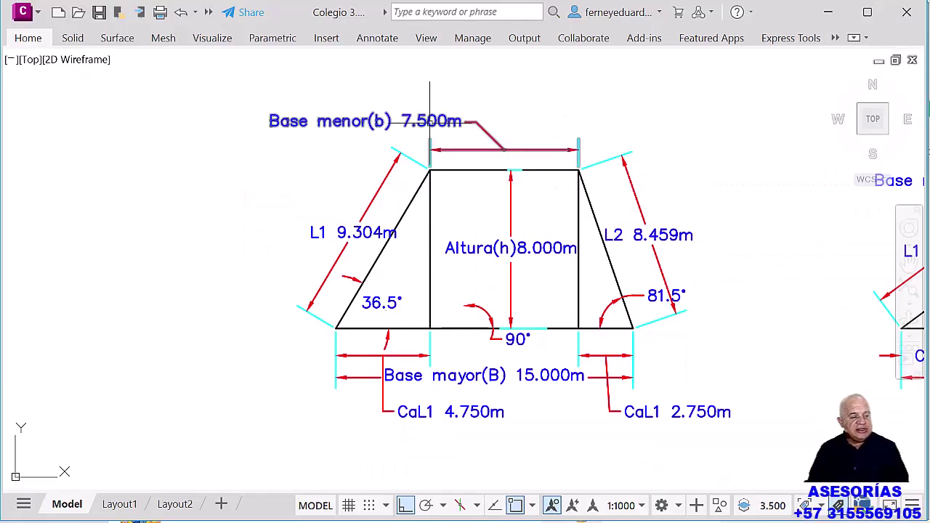
key(alt+Tab)
click(368, 146)
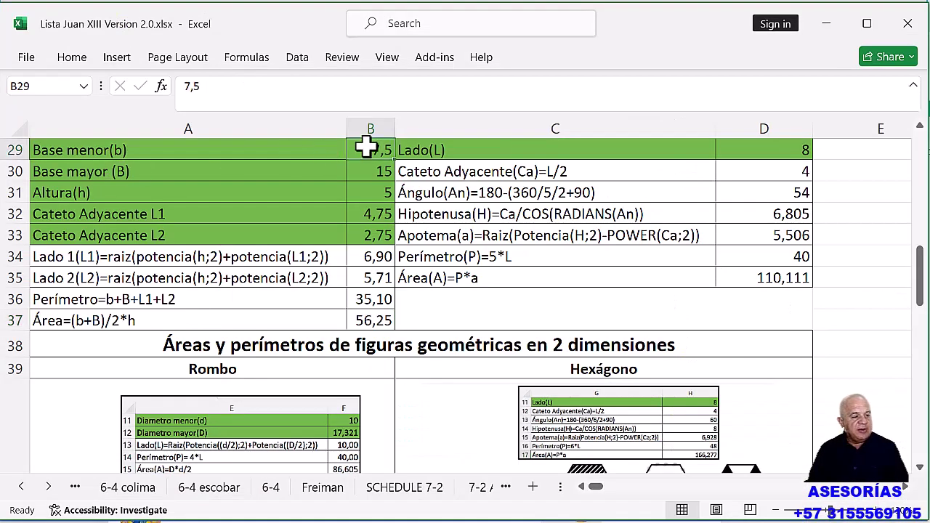
key(alt+Tab)
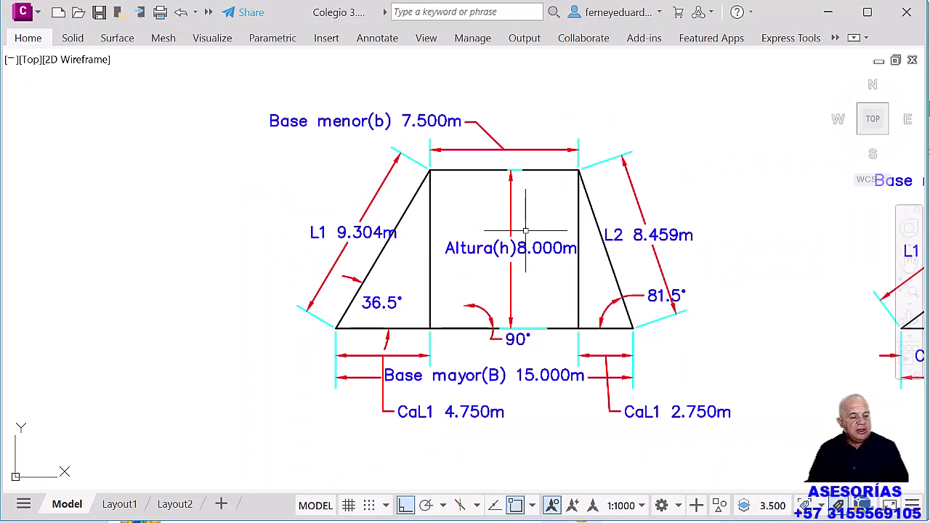
click(536, 373)
key(alt+Tab)
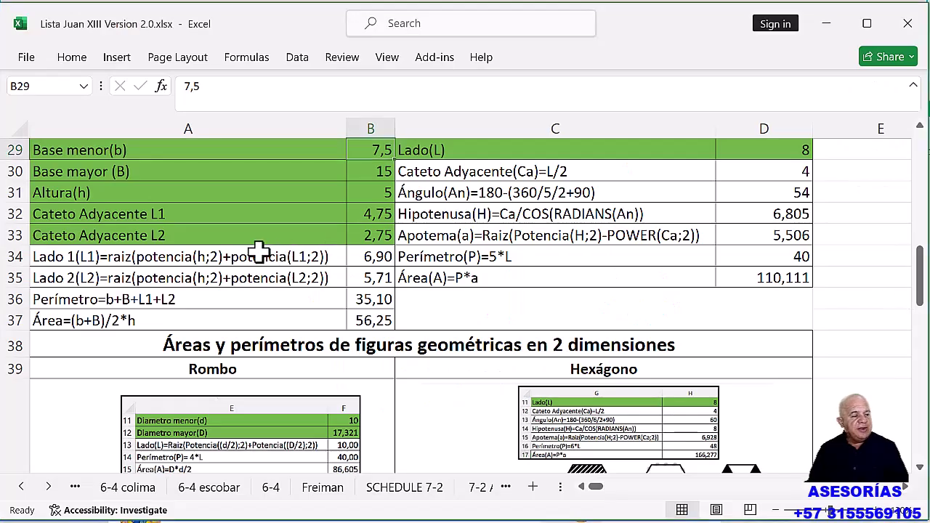
In Excel, set the trapezoid's Altura(h) in B31 to 8
key(alt+Tab)
key(alt+Tab)
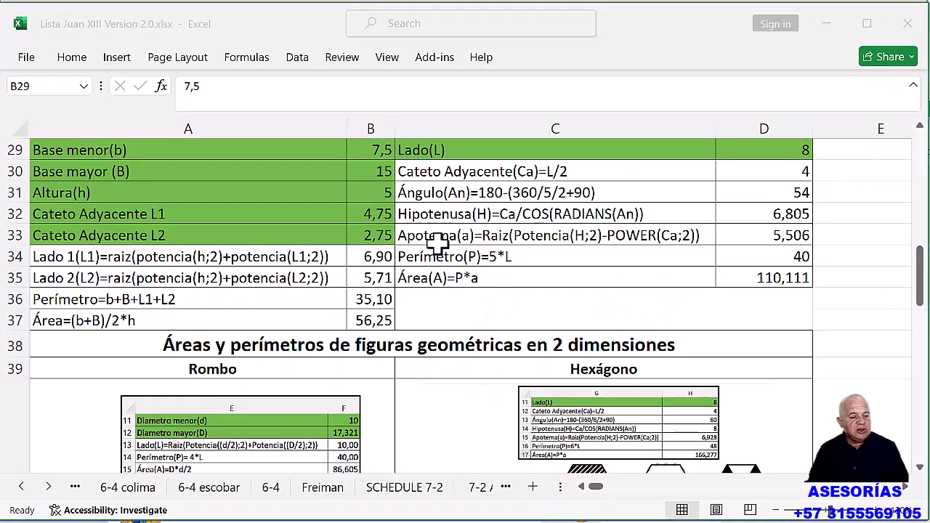
click(378, 191)
text(8)
key(Return)
Compare the adjacent legs and sides L1 and L2 in B32:B35 with the drawing's dimensions, and check the recalculated area in B37
key(alt+Tab)
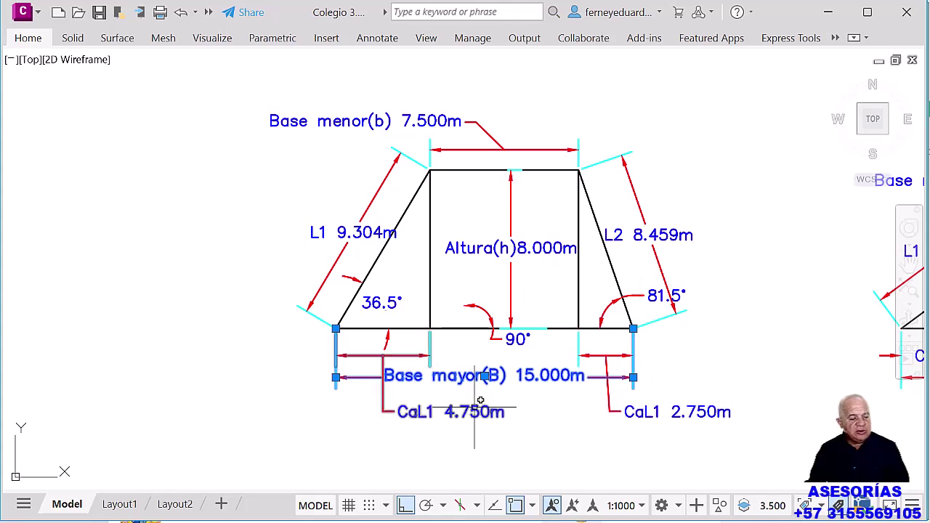
key(alt+Tab)
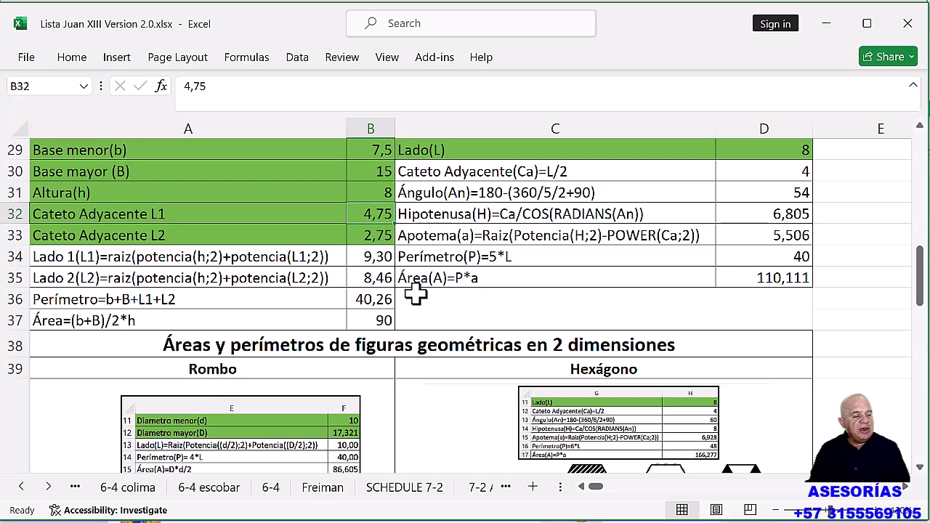
key(alt+Tab)
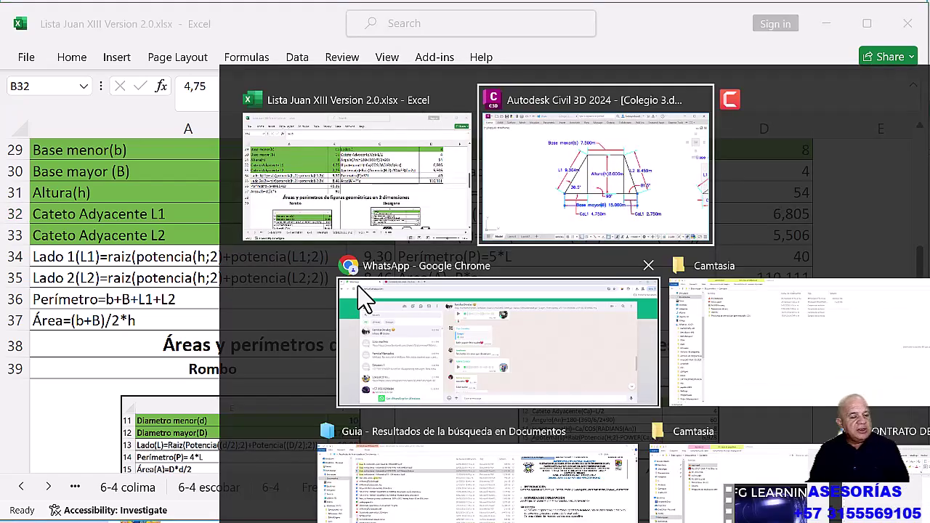
key(alt+Tab)
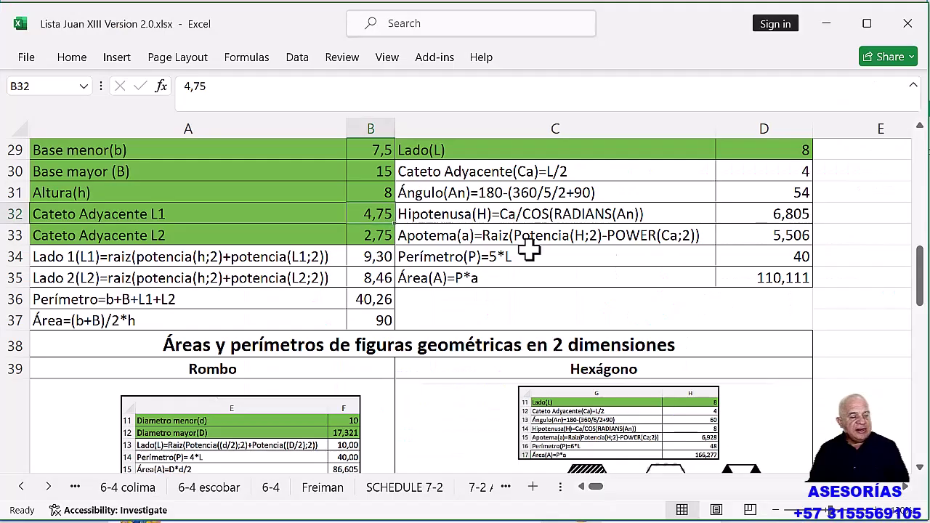
click(387, 256)
key(alt+Tab)
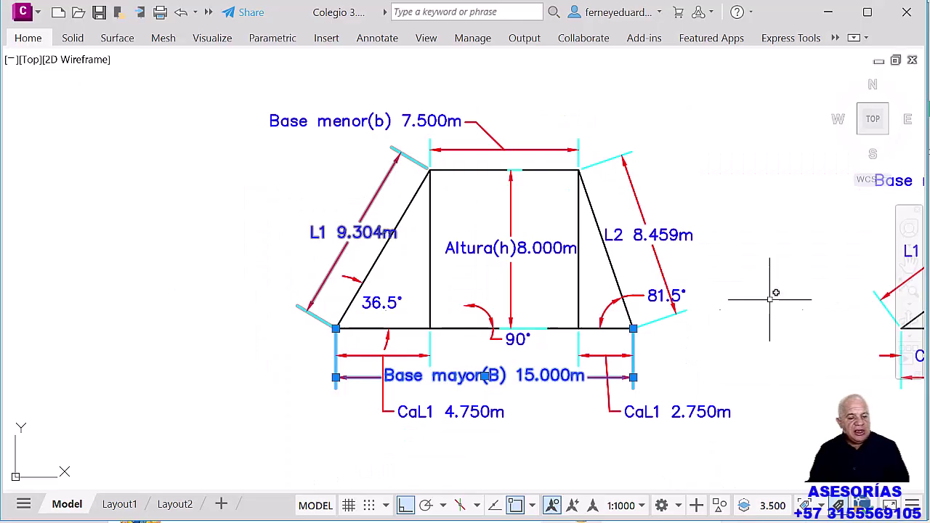
key(alt+Tab)
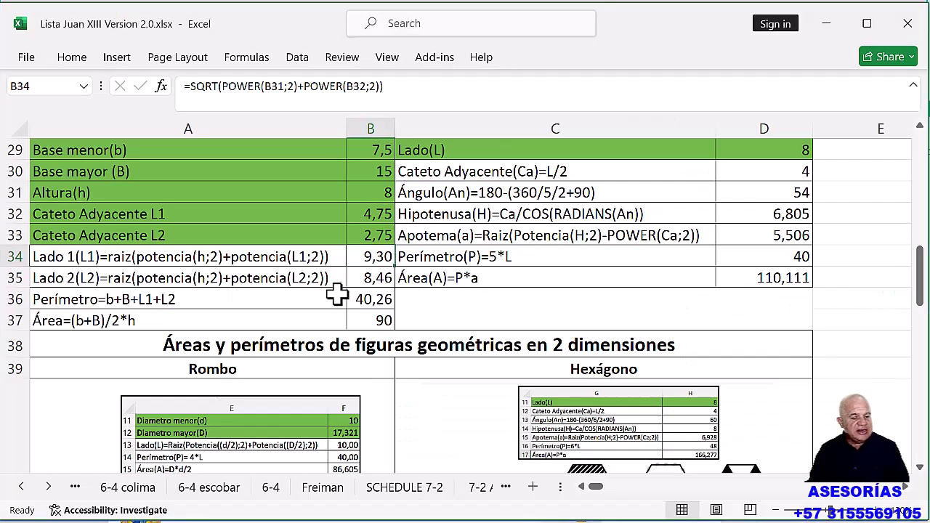
click(379, 280)
key(alt+Tab)
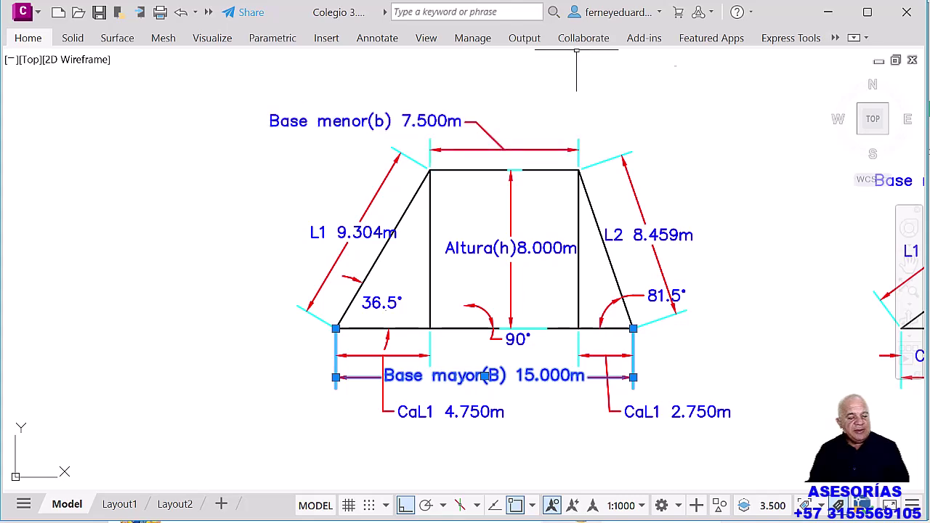
key(alt)
key(alt+Tab)
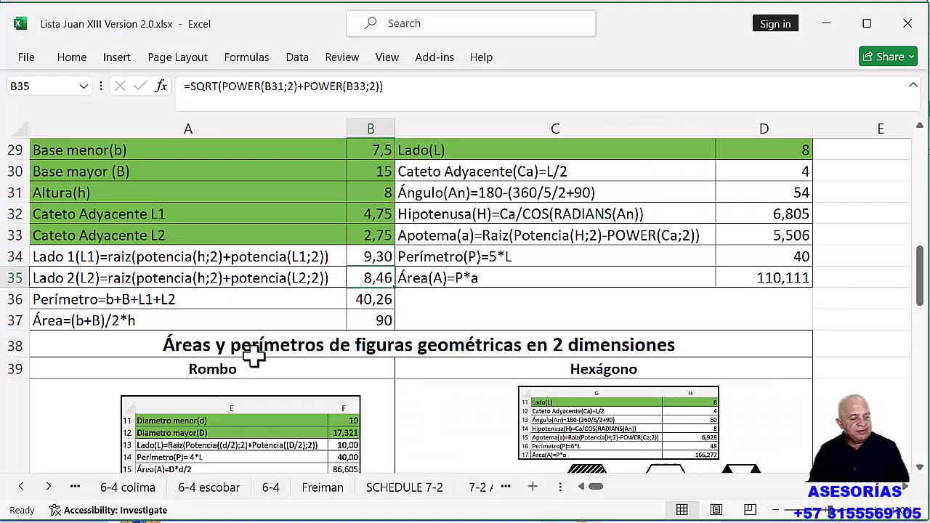
click(362, 320)
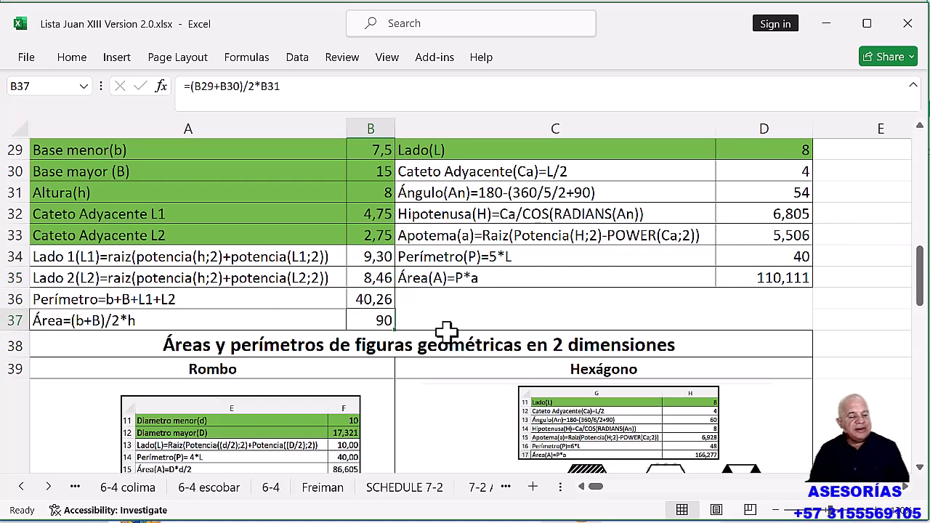